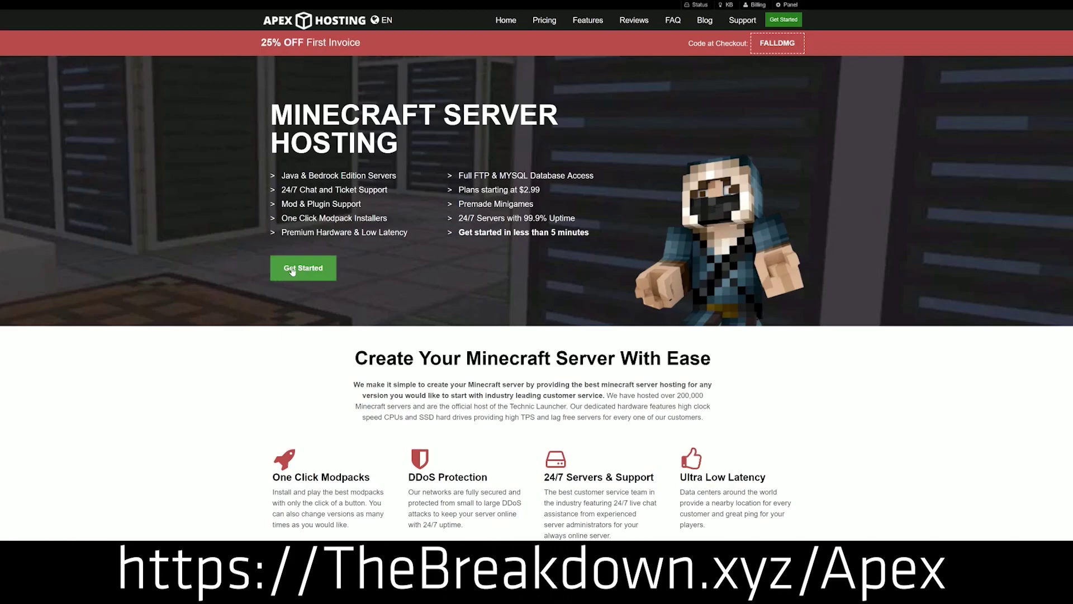
Review the hosting features on the Apex Hosting homepage, including server support, automated backups and instant setup.
scroll(412, 270, "down", 3)
scroll(412, 270, "down", 1)
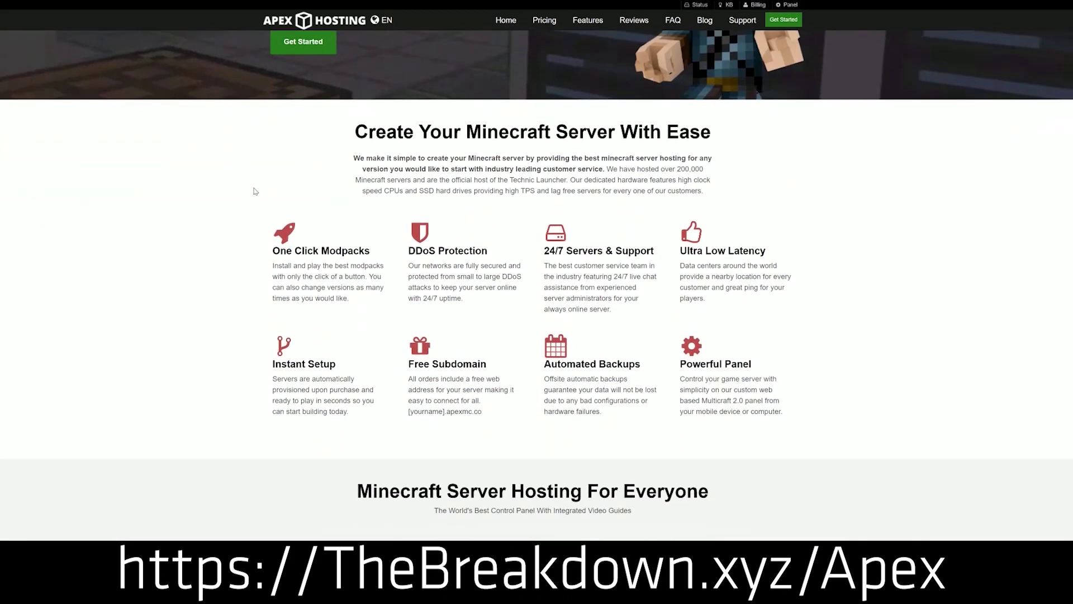
left_click_drag(273, 251, 657, 255)
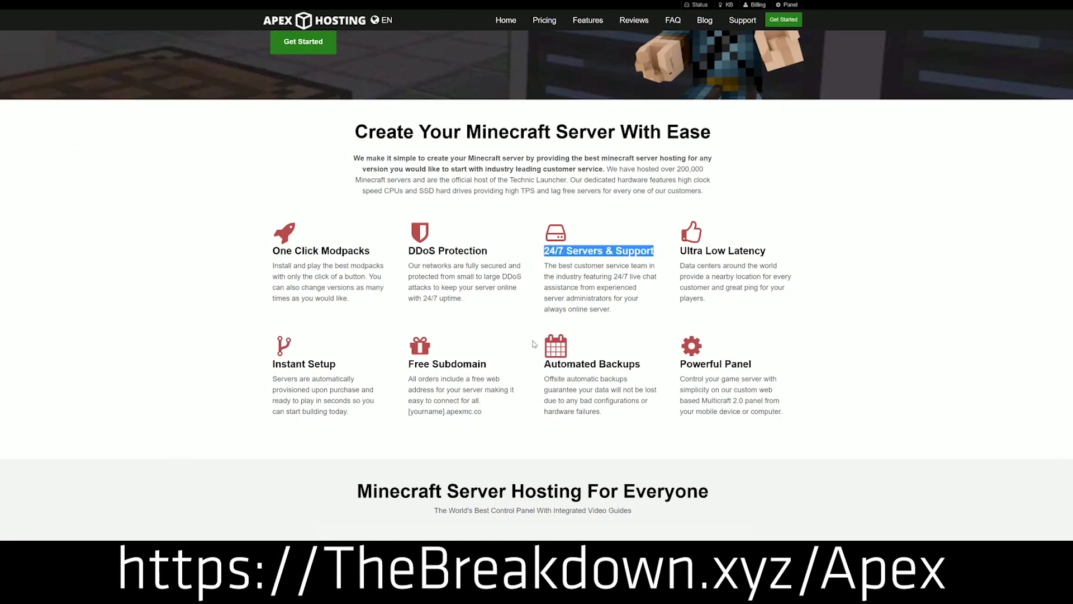
left_click_drag(544, 364, 674, 364)
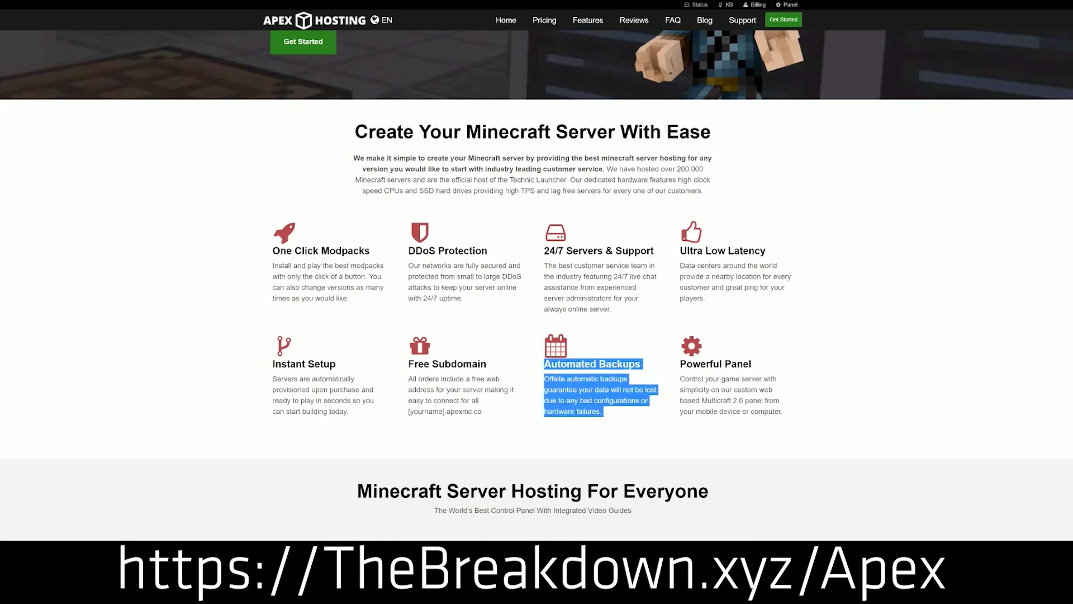
left_click(489, 367)
left_click_drag(357, 413, 272, 363)
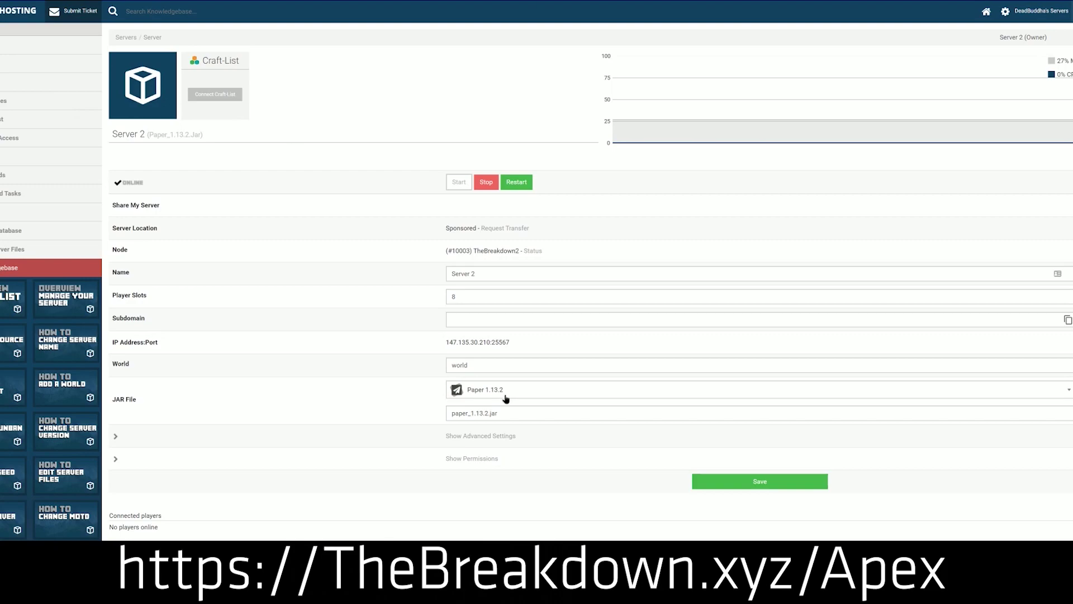
Browse the available JAR files for Server 2 and choose Minecraft 1.15.
left_click(505, 397)
scroll(500, 464, "down", 3)
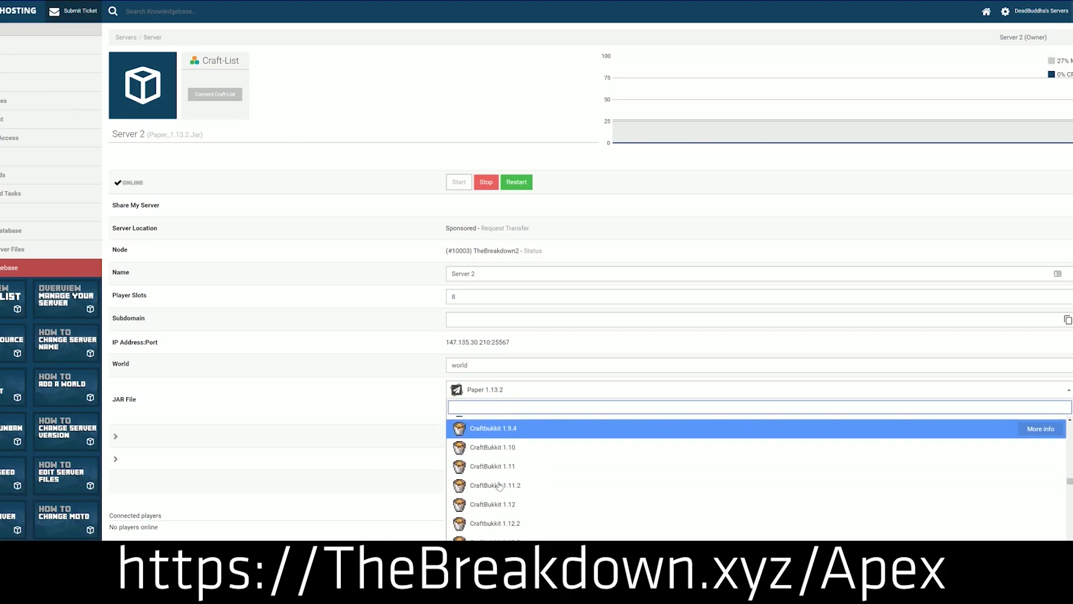
scroll(500, 486, "up", 5)
scroll(499, 485, "up", 3)
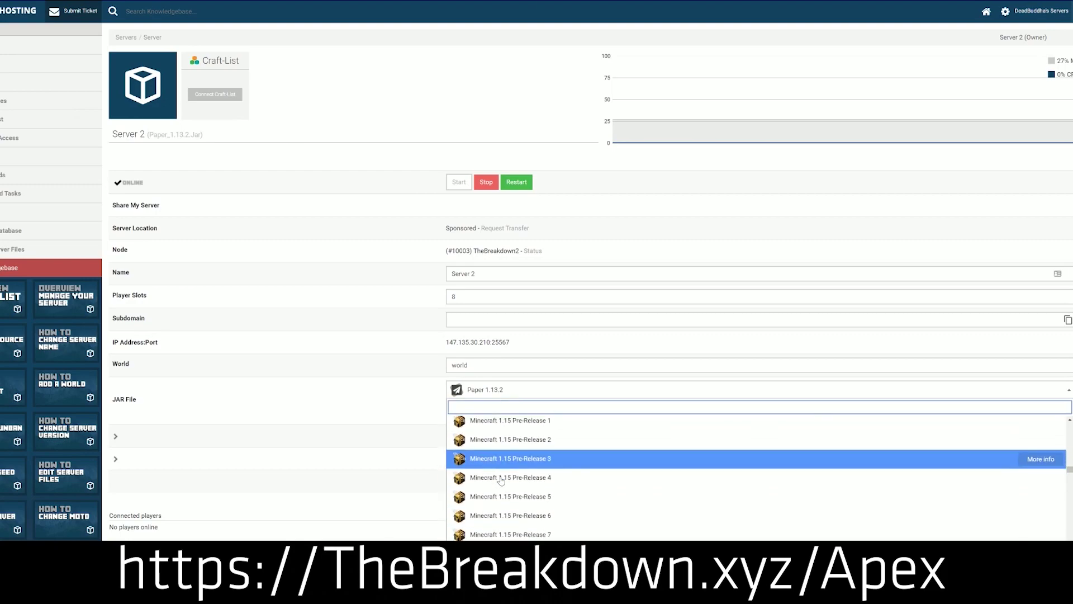
scroll(502, 481, "down", 1)
scroll(499, 484, "up", 4)
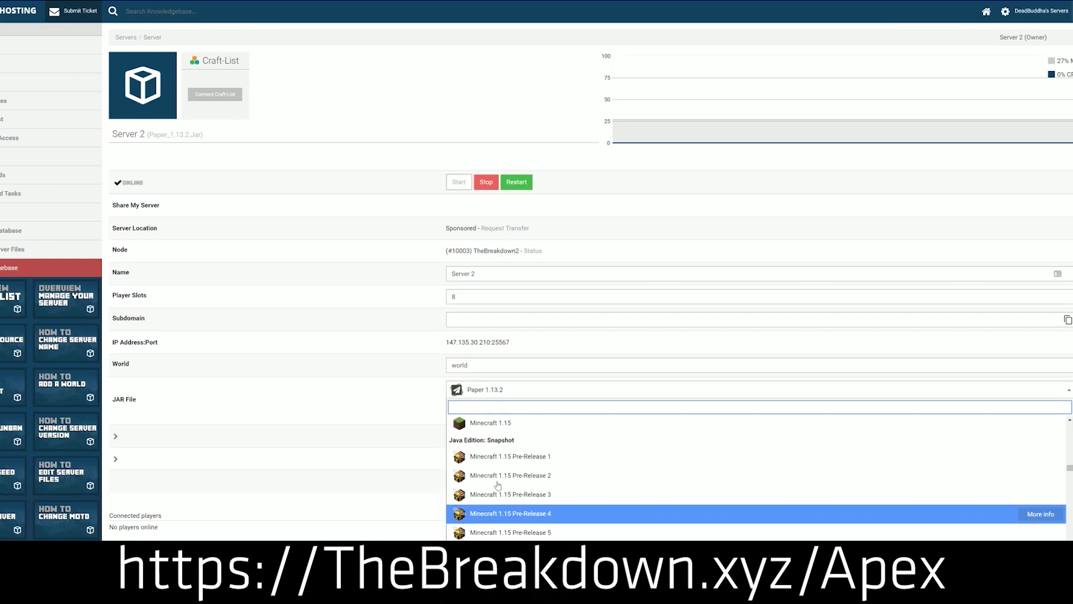
scroll(472, 491, "down", 1)
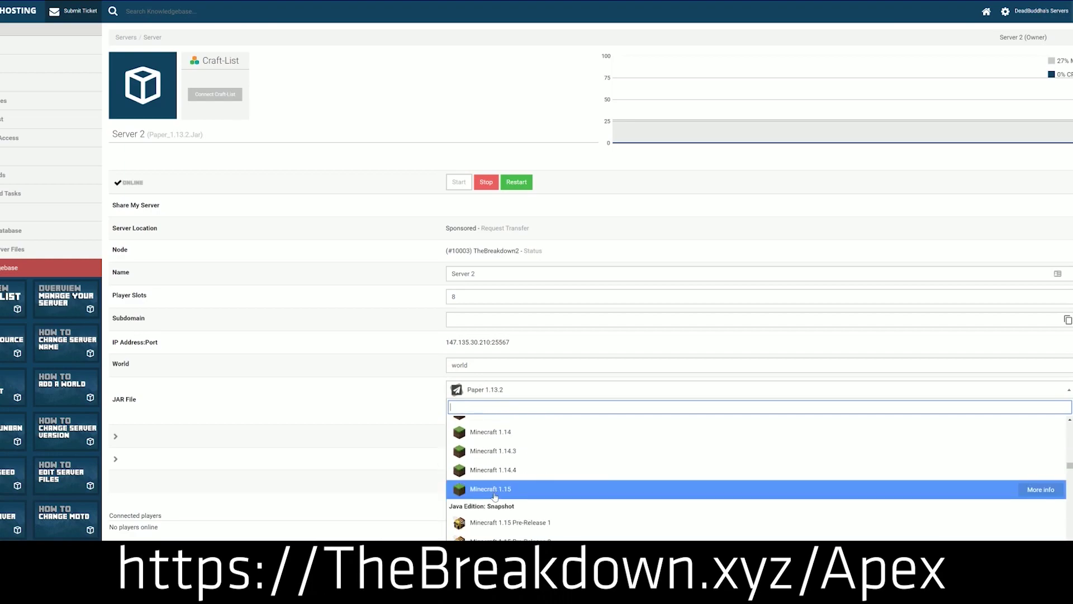
left_click(550, 491)
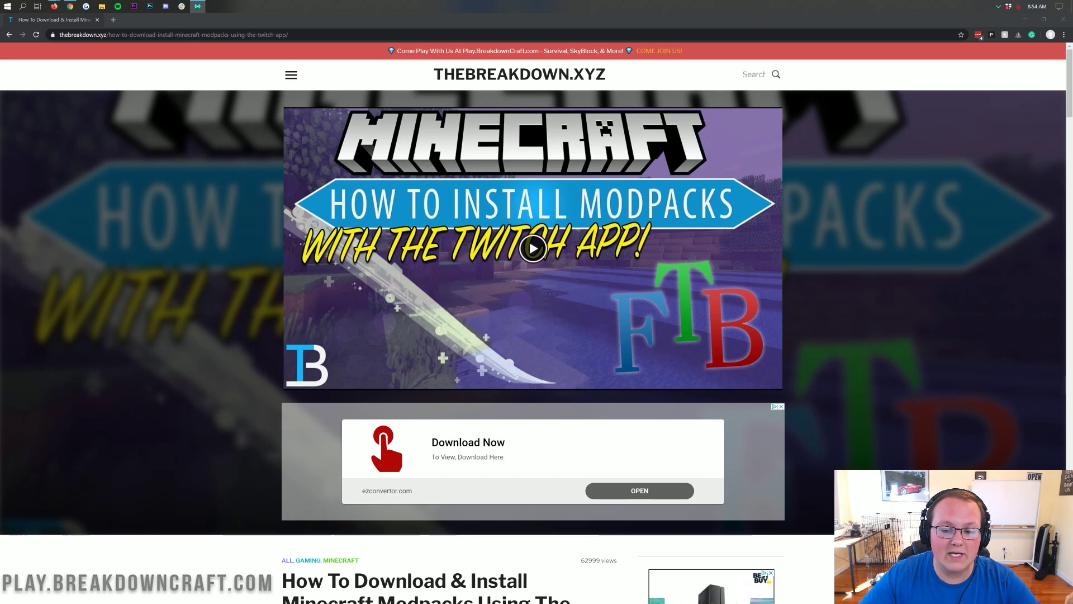
Skim the modpack installation article and follow its download link to the Twitch downloads page.
scroll(385, 379, "down", 10)
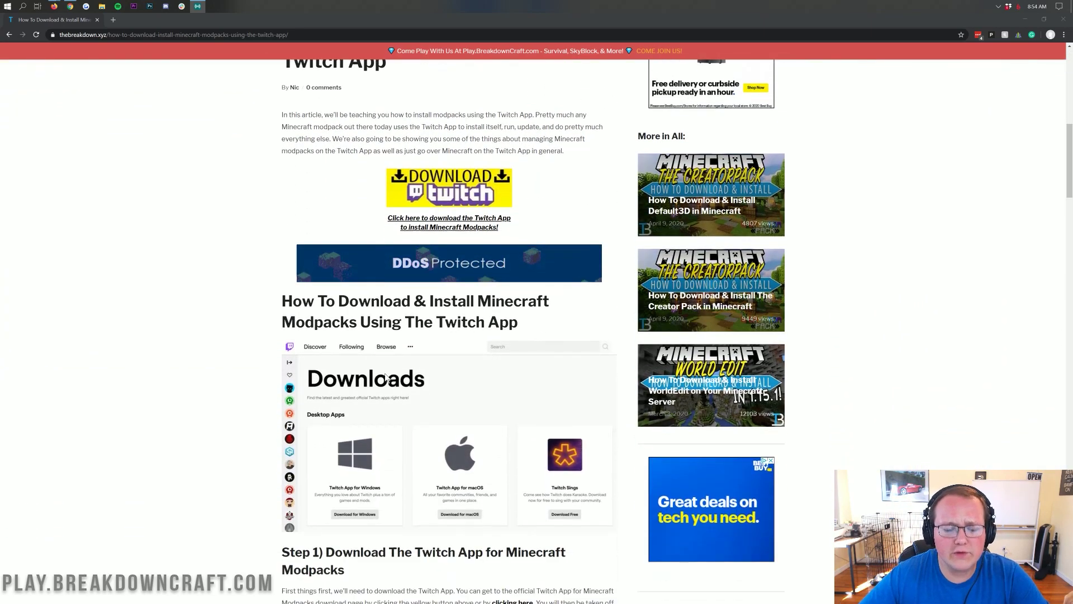
scroll(386, 379, "down", 13)
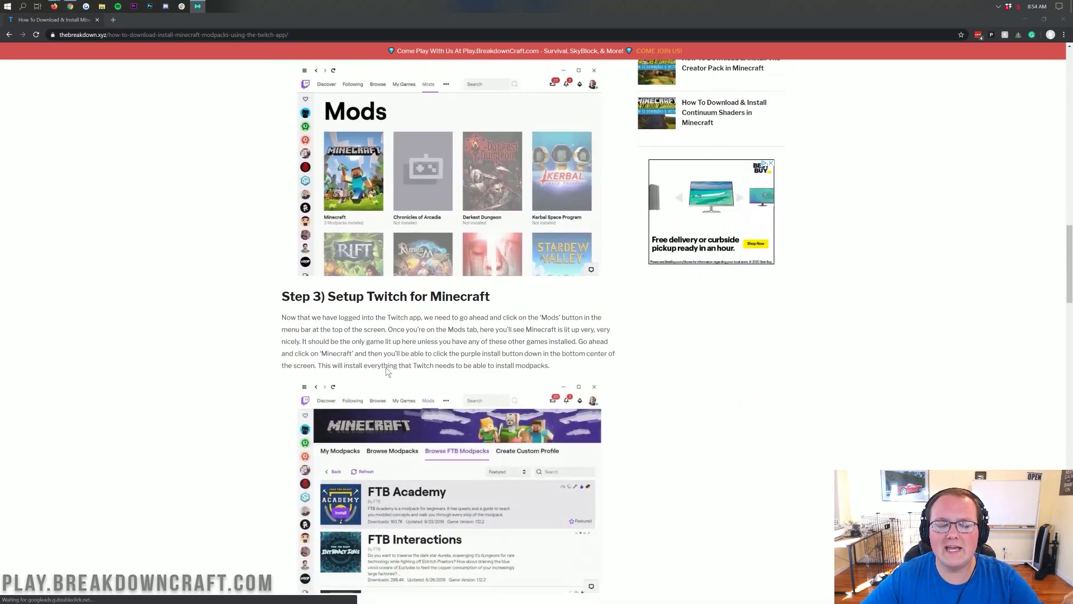
scroll(394, 344, "down", 10)
scroll(394, 345, "up", 20)
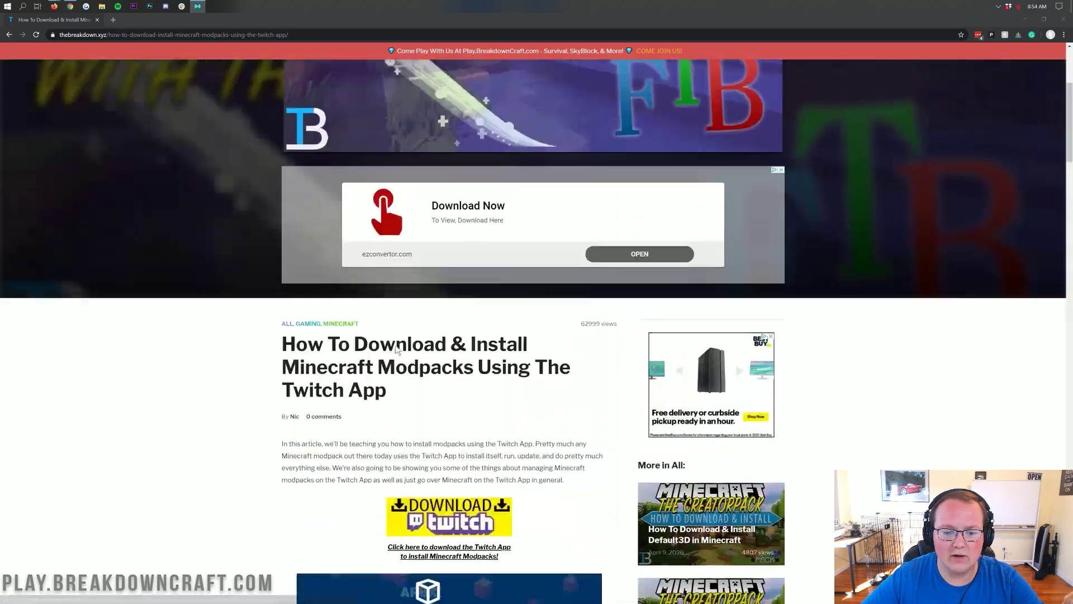
scroll(396, 349, "down", 3)
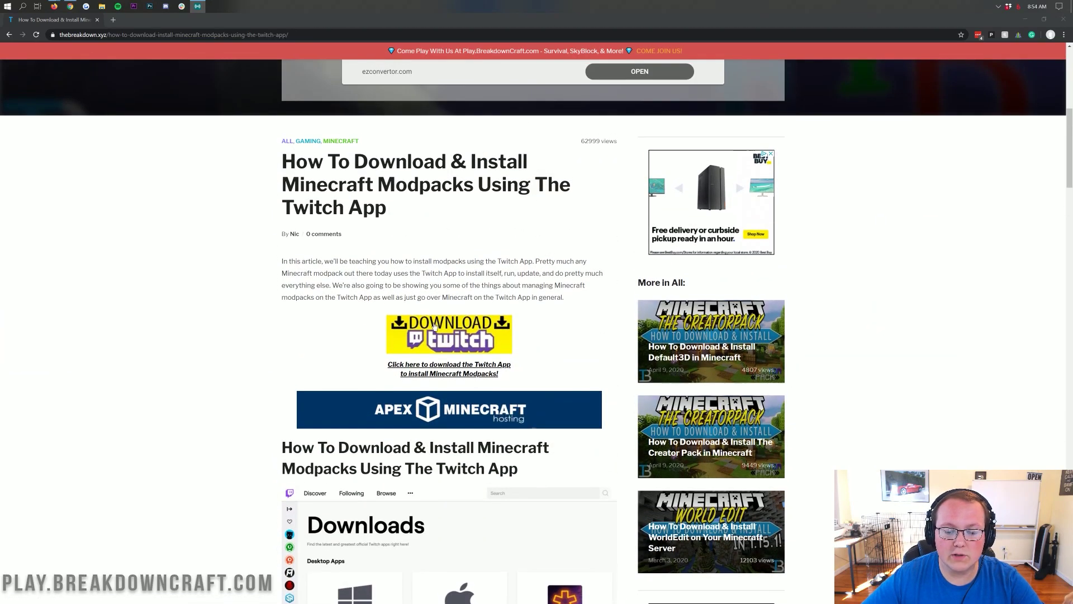
left_click(441, 341)
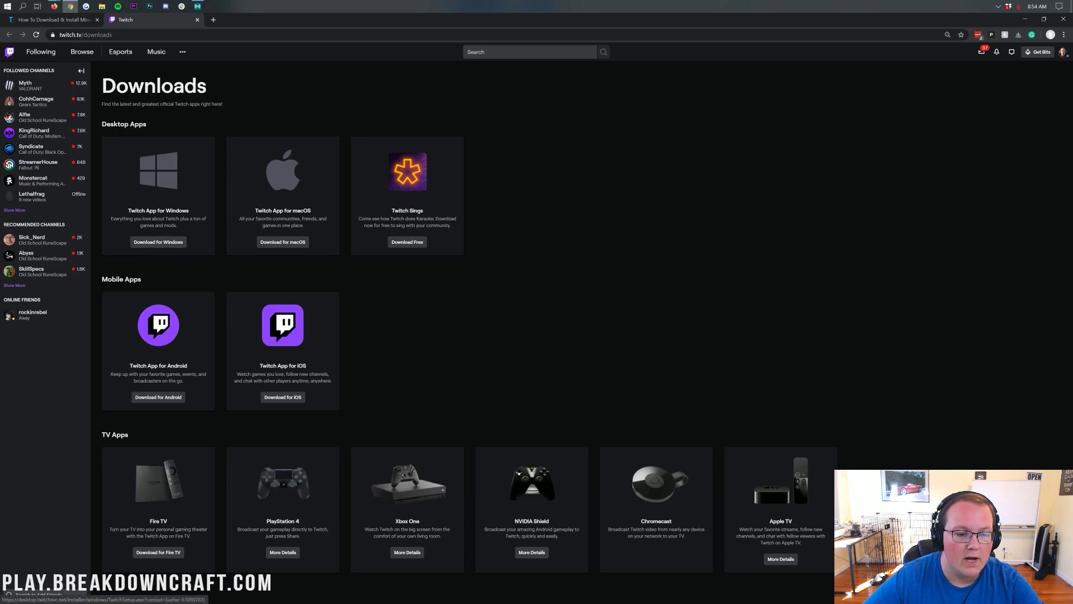
Download the Twitch desktop app for Windows.
left_click_drag(128, 210, 188, 211)
left_click(121, 239)
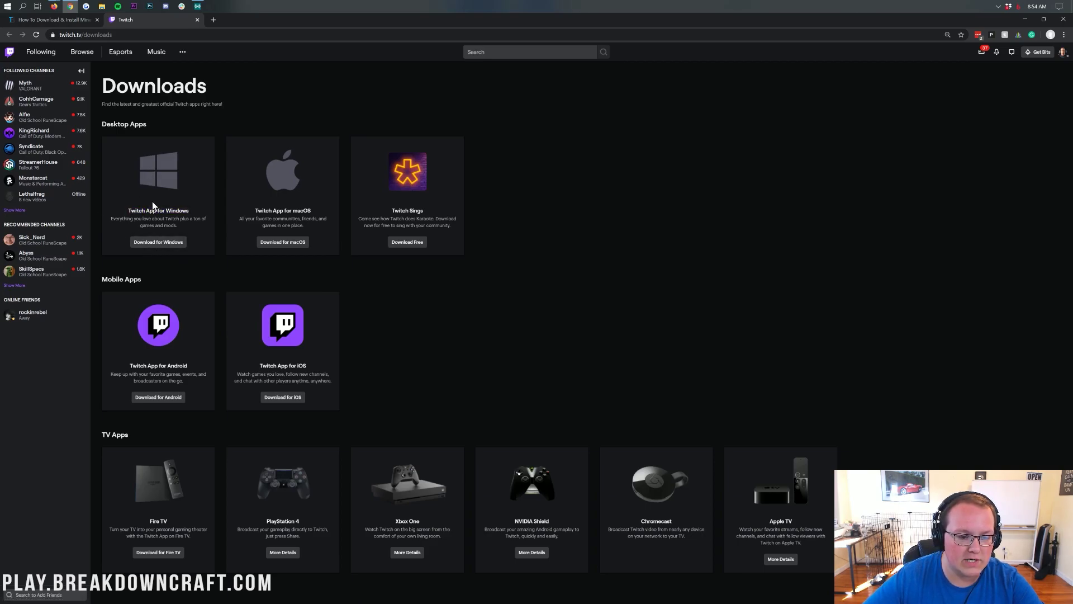
left_click(159, 244)
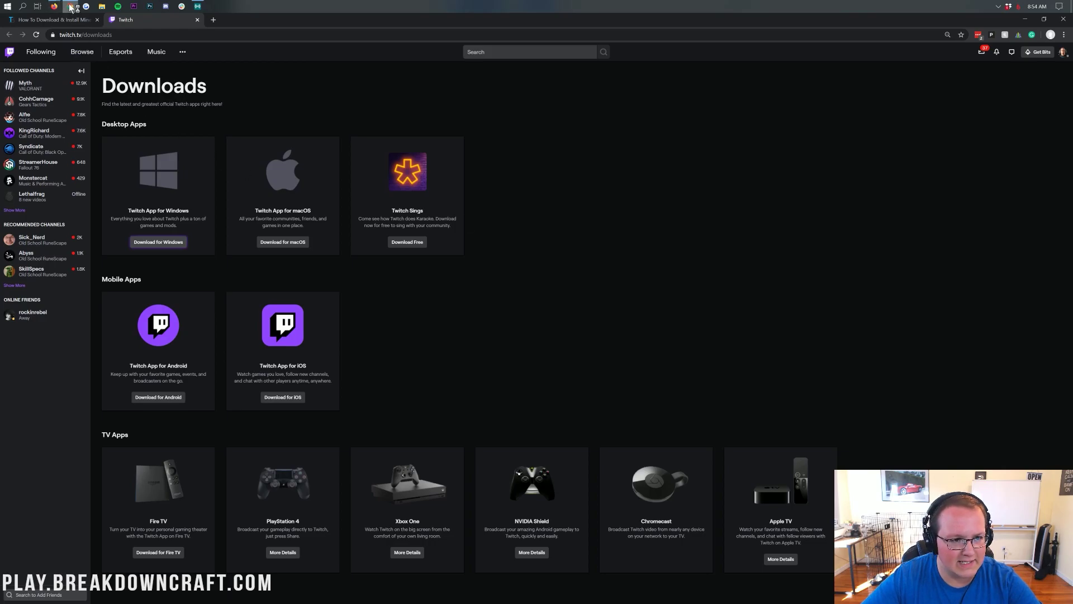
Check the desktop for the downloaded Twitch installers and permanently delete the duplicate copy marked (1).
left_click(1025, 19)
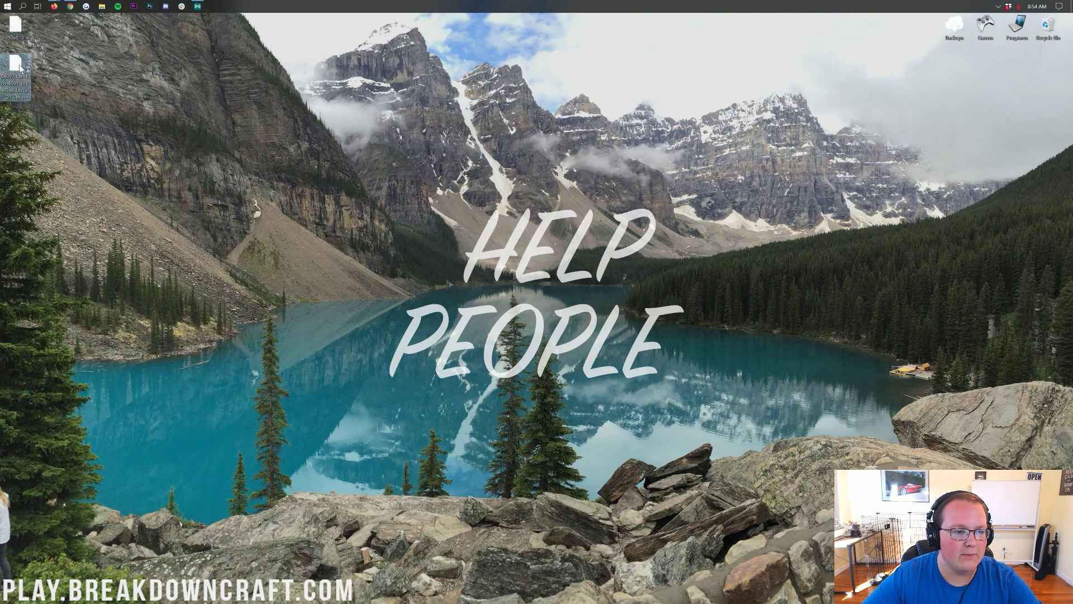
left_click(12, 28)
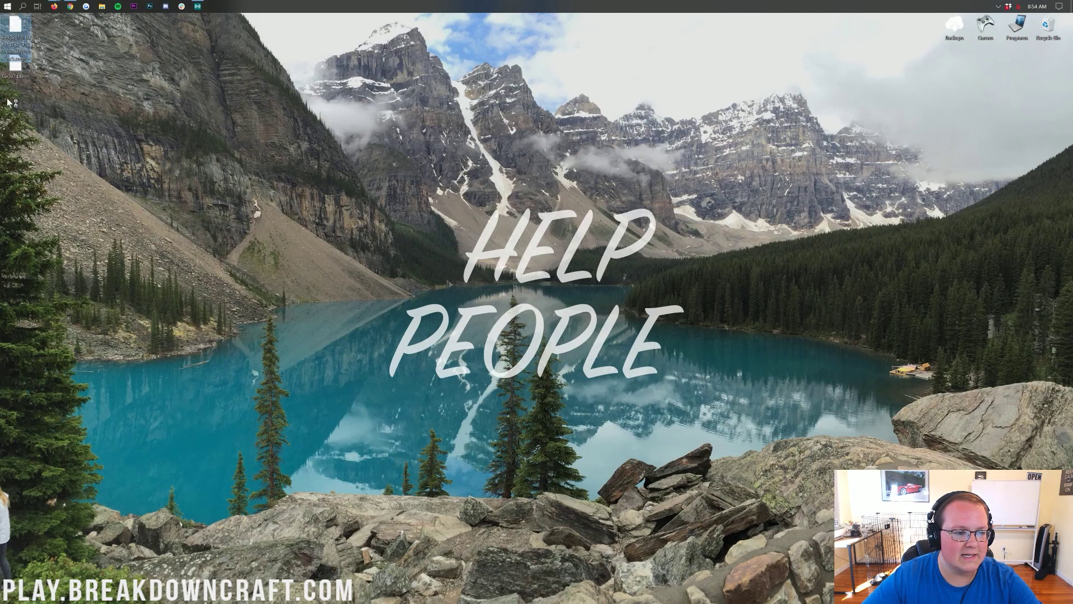
left_click(69, 7)
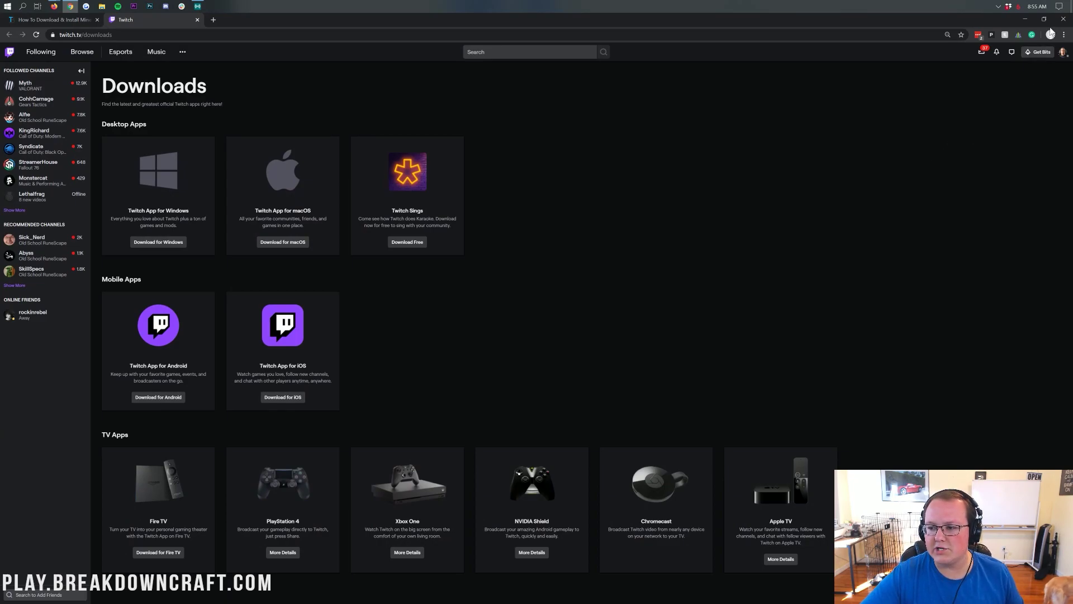
left_click(1025, 19)
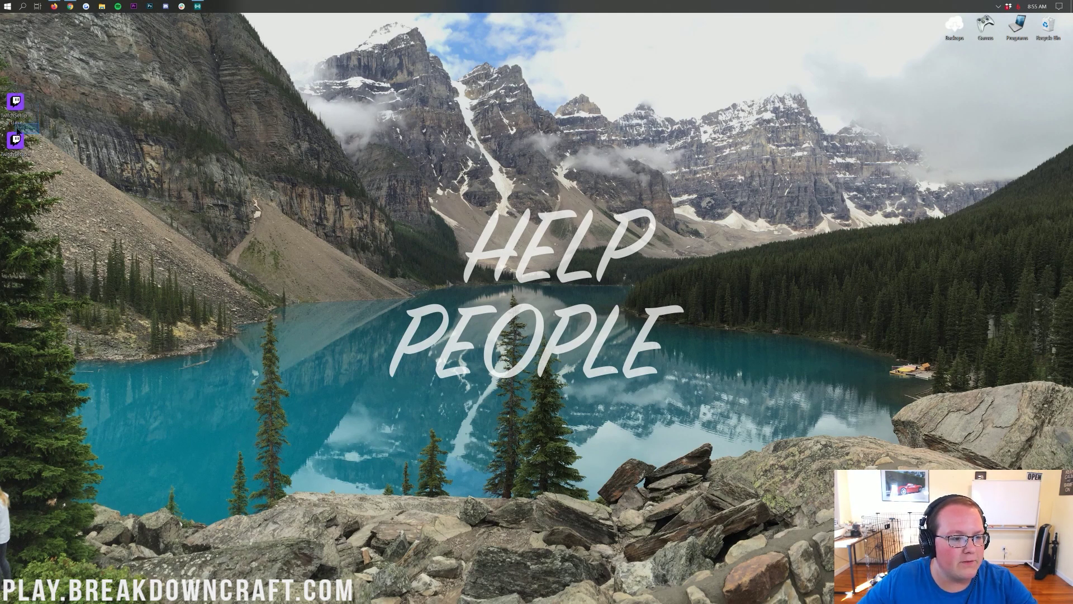
left_click_drag(15, 102, 1048, 28)
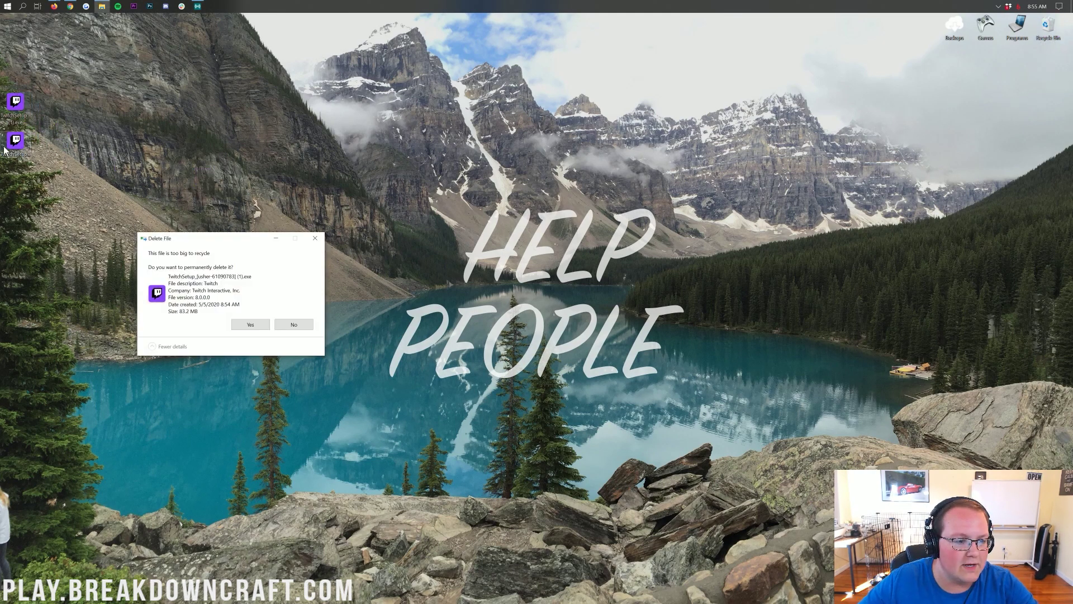
left_click(246, 322)
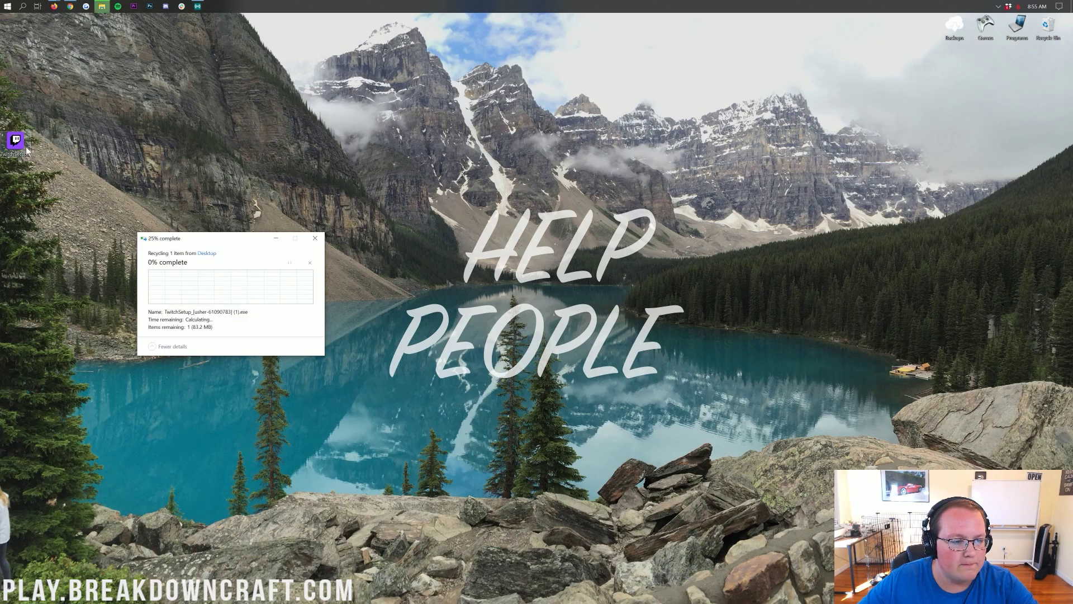
Move the remaining Twitch installer to an open area of the desktop, then run it to install the Twitch app.
left_click(70, 6)
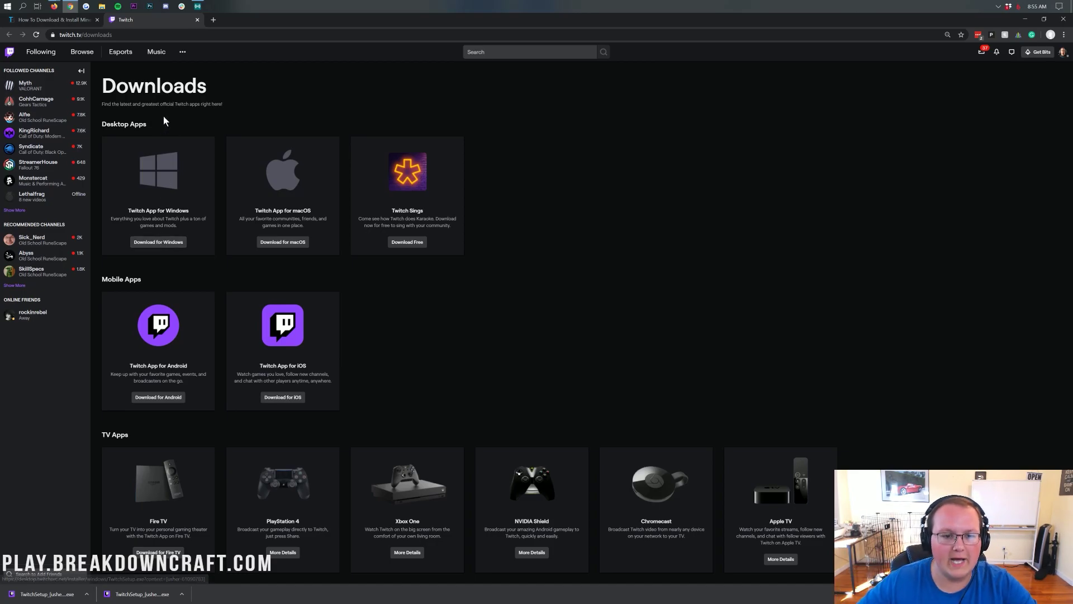
left_click(1026, 19)
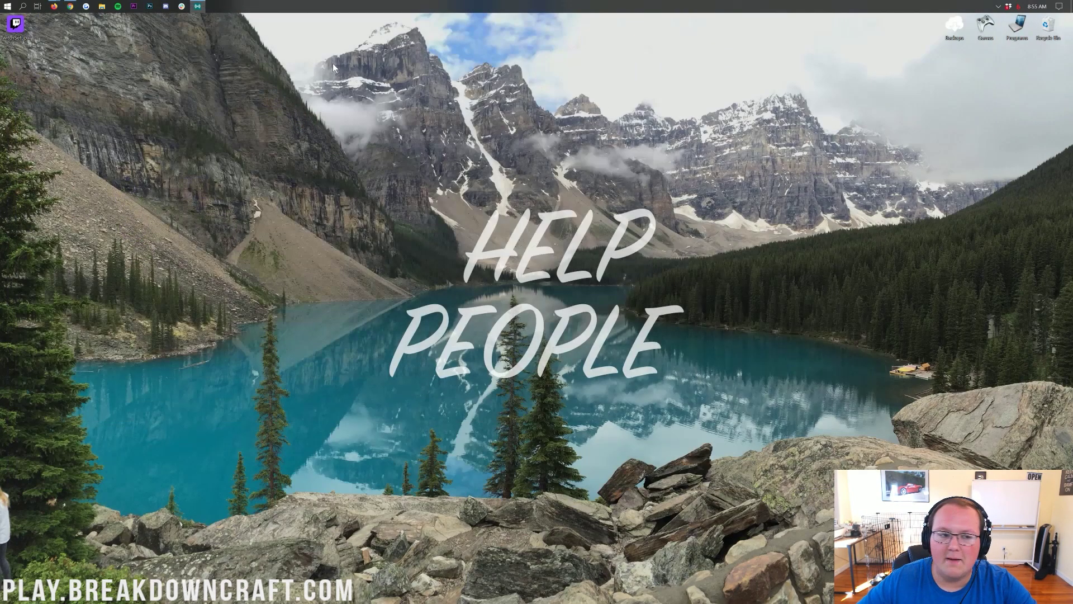
left_click_drag(11, 47, 393, 170)
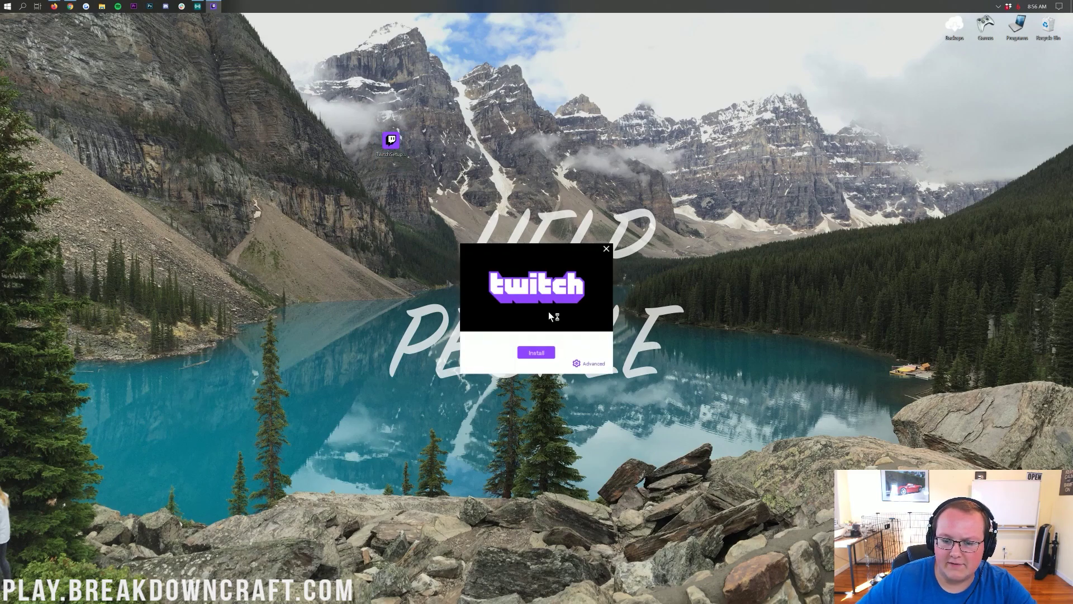
left_click(535, 352)
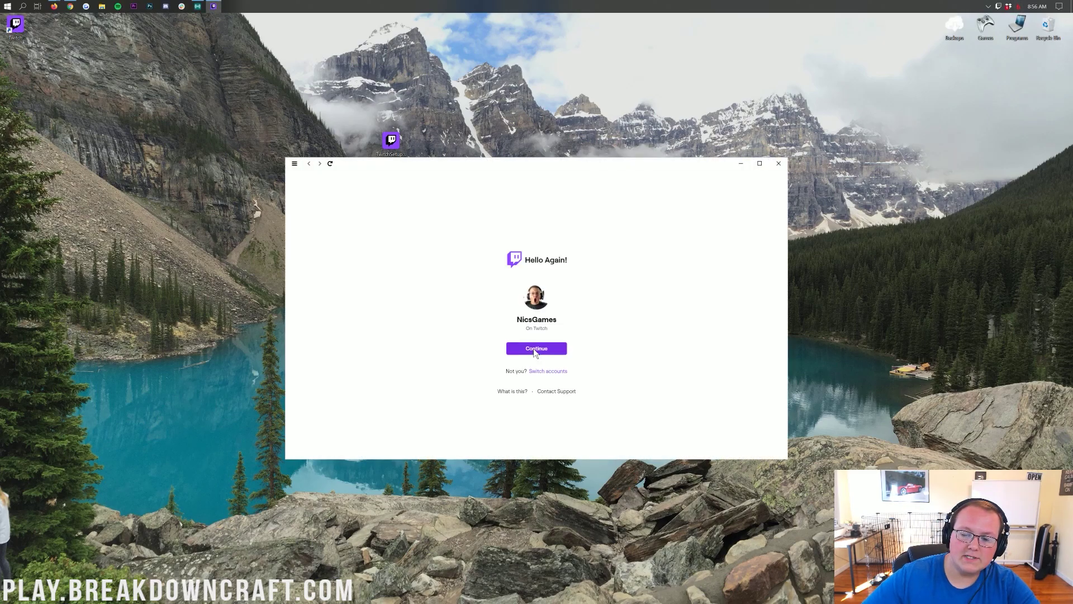
Continue with the remembered account and log back in to the Twitch app.
left_click(543, 351)
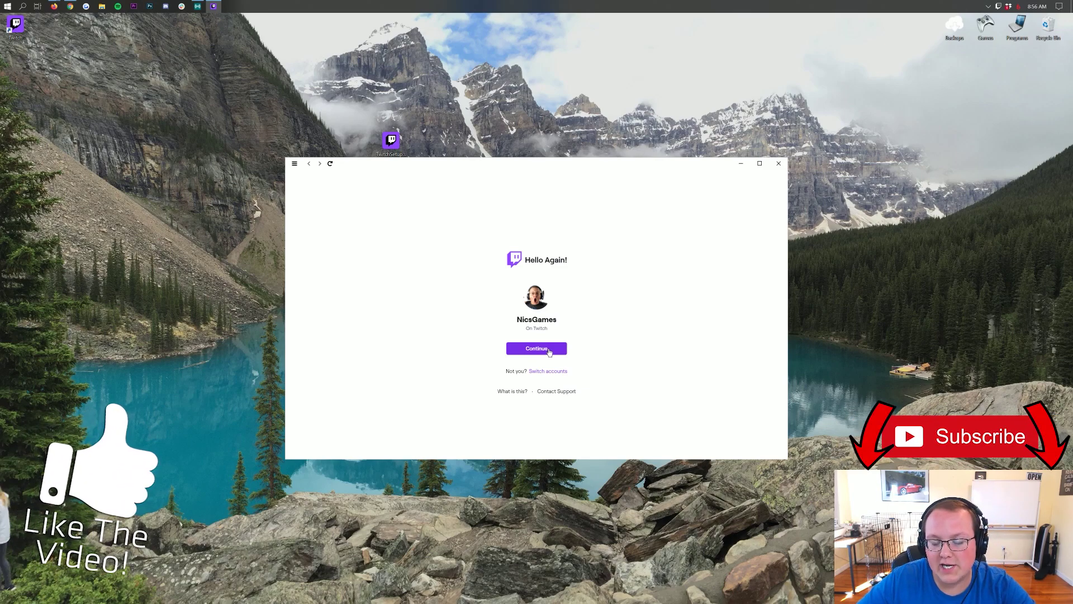
left_click(549, 349)
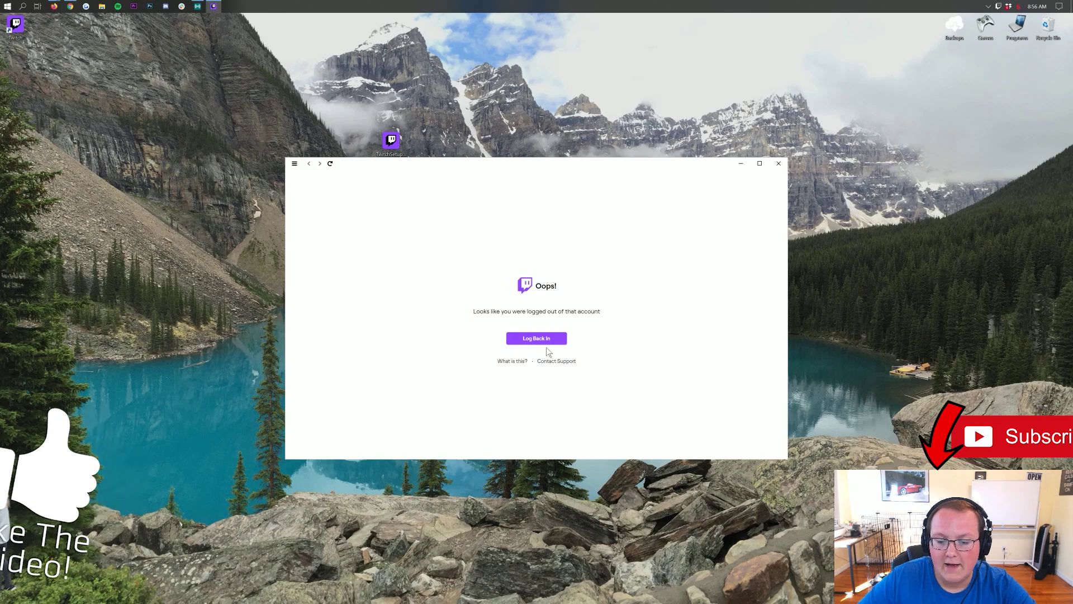
left_click(548, 342)
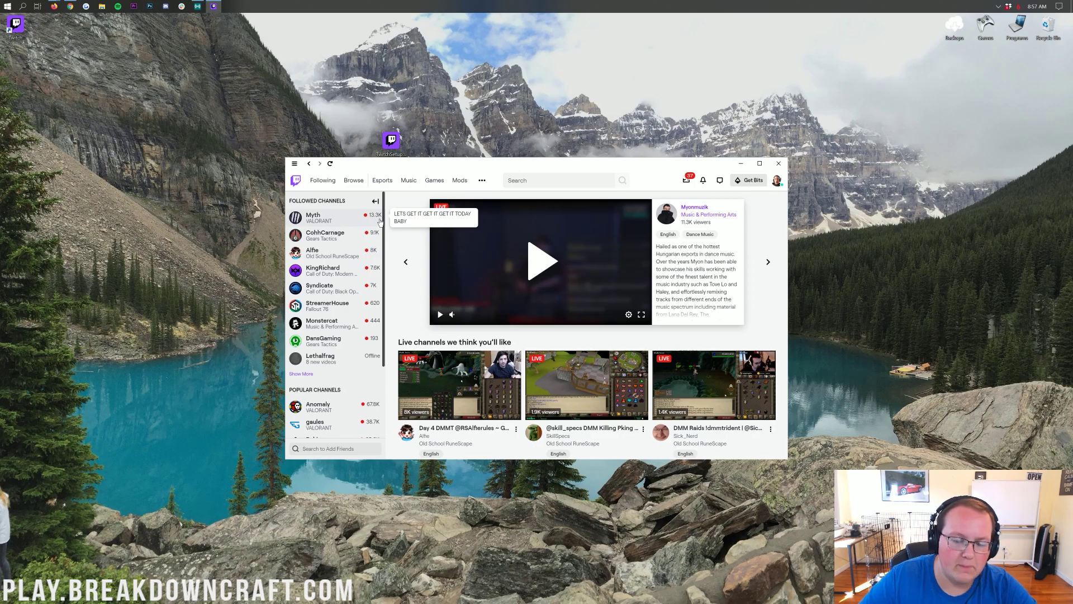
Browse the moddable games in the Twitch app's Mods section and open Minecraft.
scroll(308, 269, "down", 2)
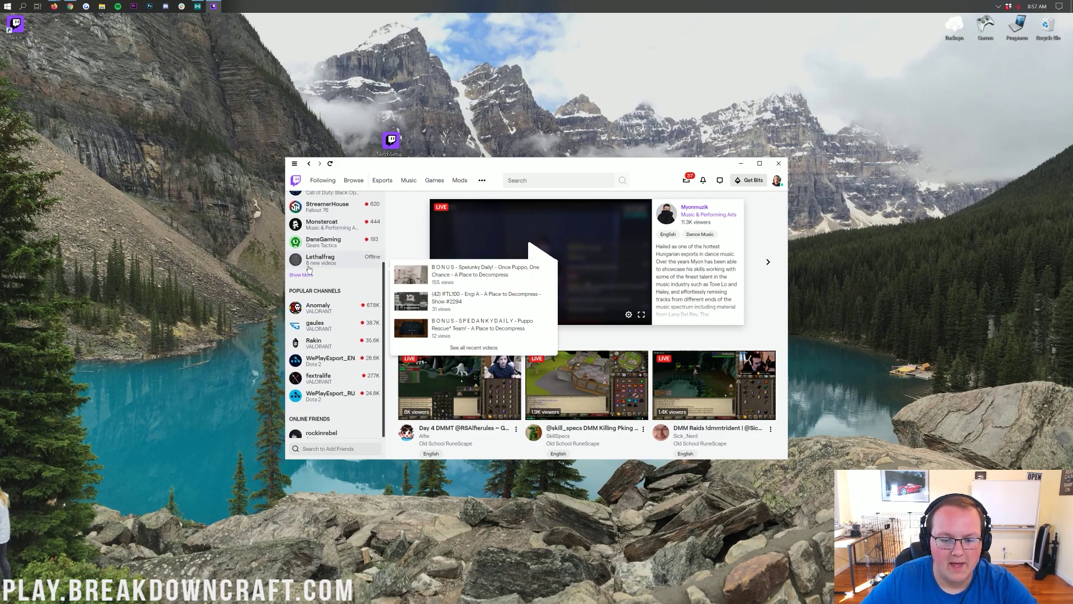
scroll(308, 269, "up", 2)
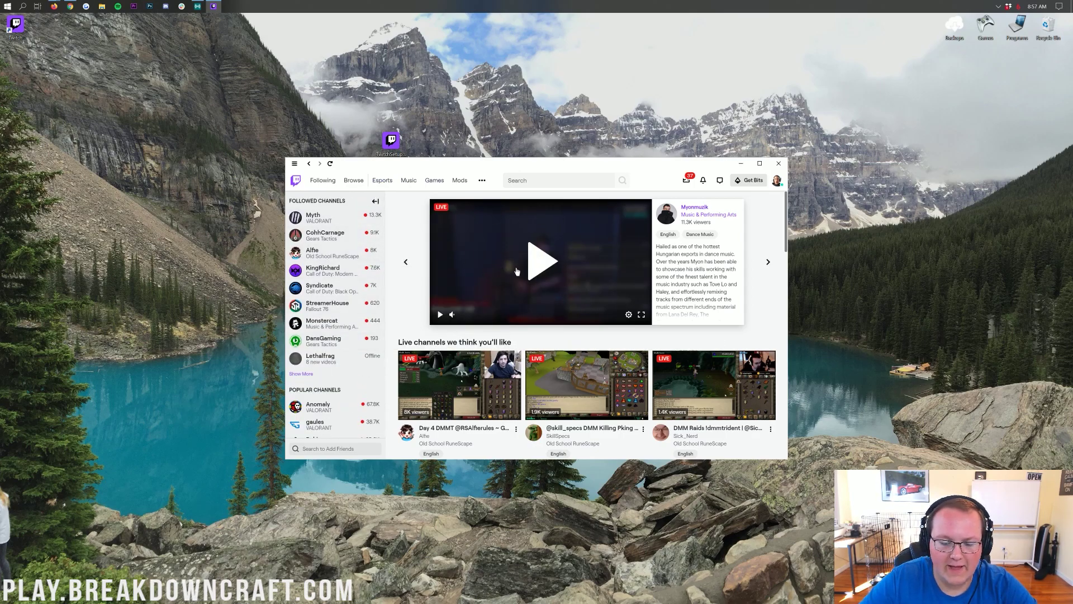
left_click(460, 181)
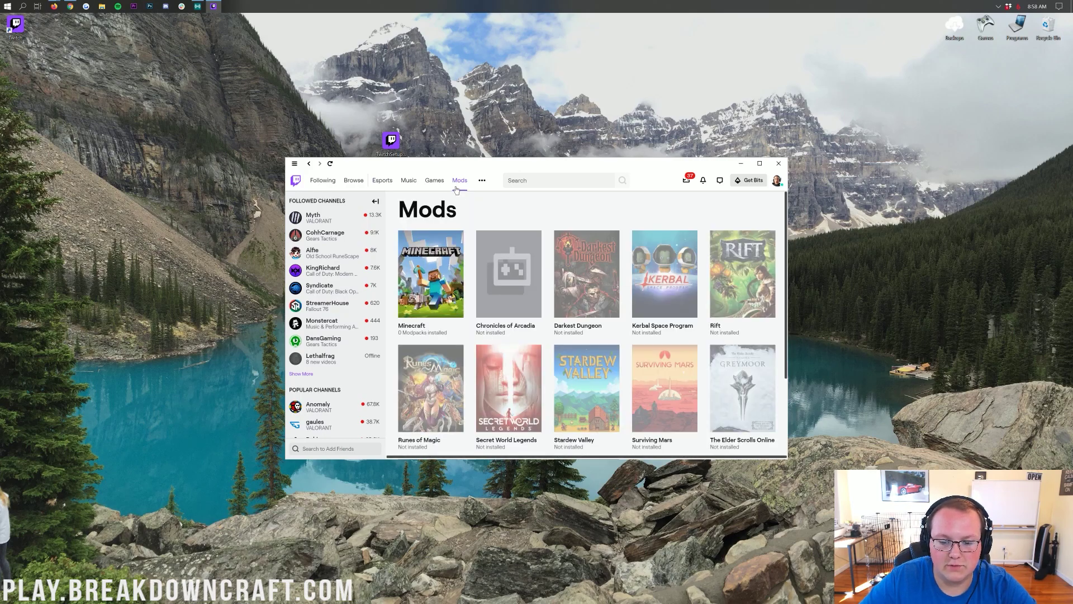
scroll(622, 321, "down", 3)
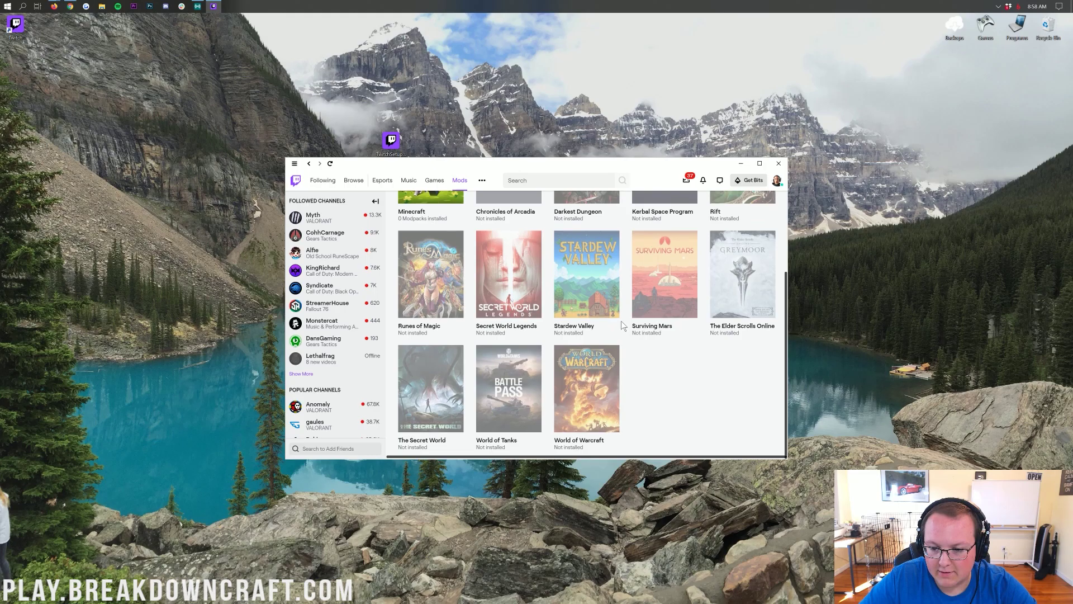
scroll(400, 261, "up", 3)
scroll(460, 294, "down", 3)
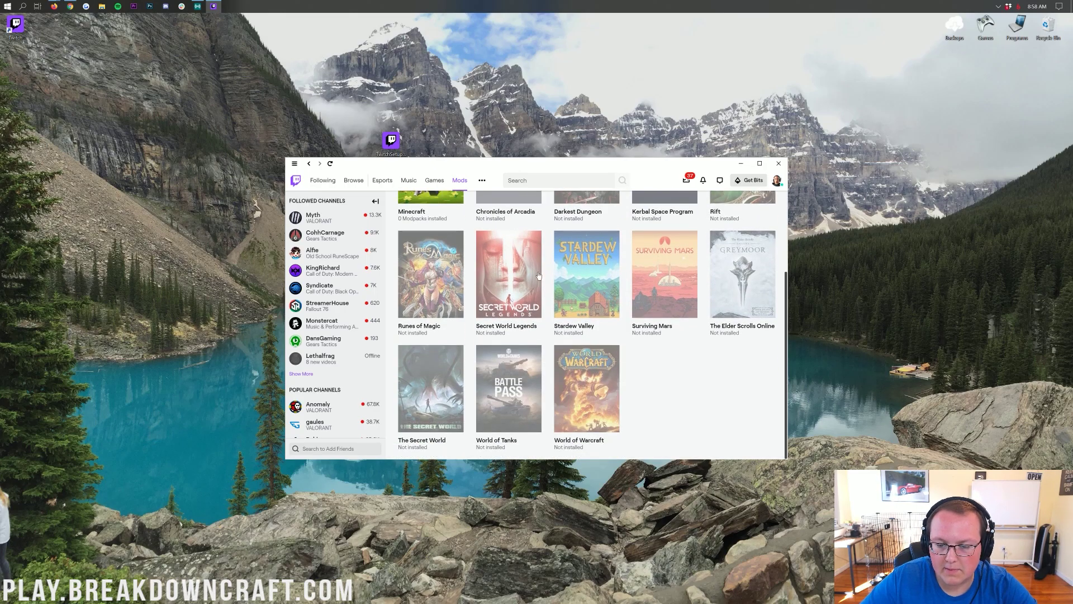
scroll(503, 293, "up", 3)
left_click(462, 294)
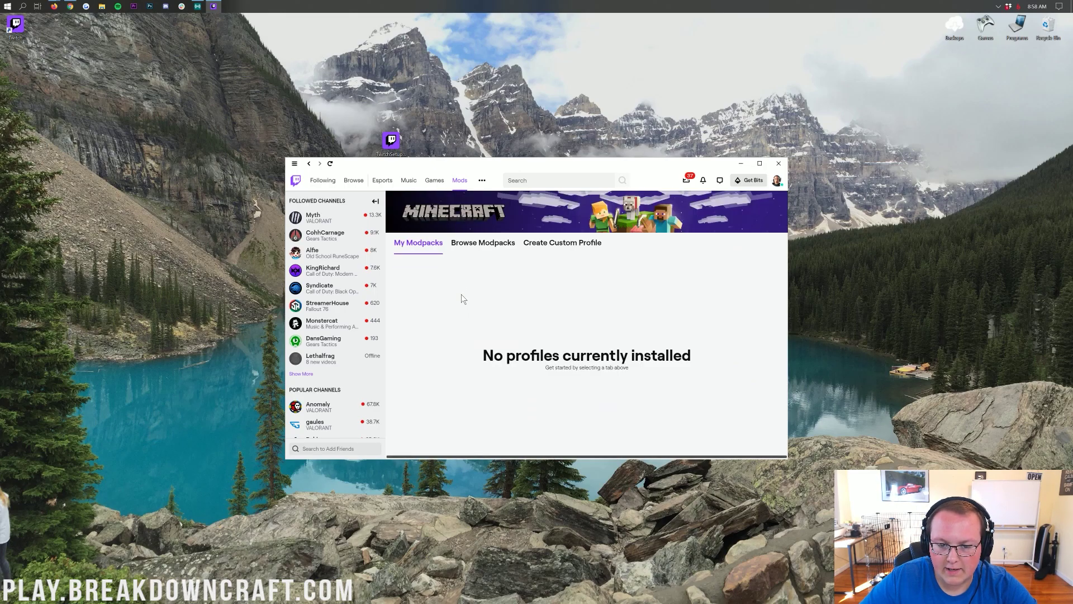
Try scanning for an undetected game from its addons page, then return to the Mods section and reopen Minecraft.
key("alt+Left")
left_click(500, 282)
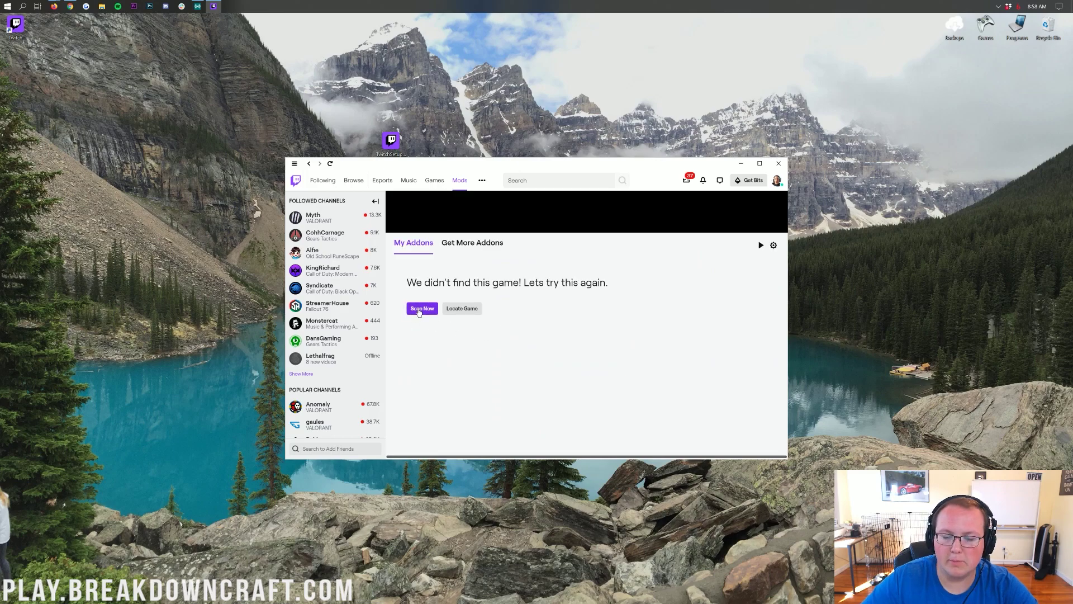
left_click(426, 308)
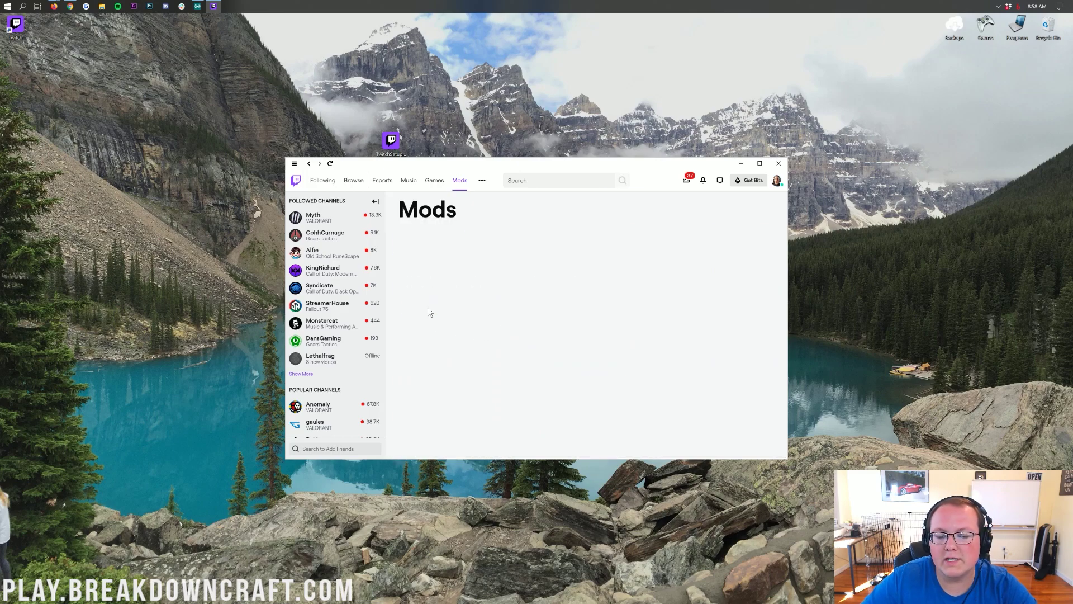
left_click(421, 289)
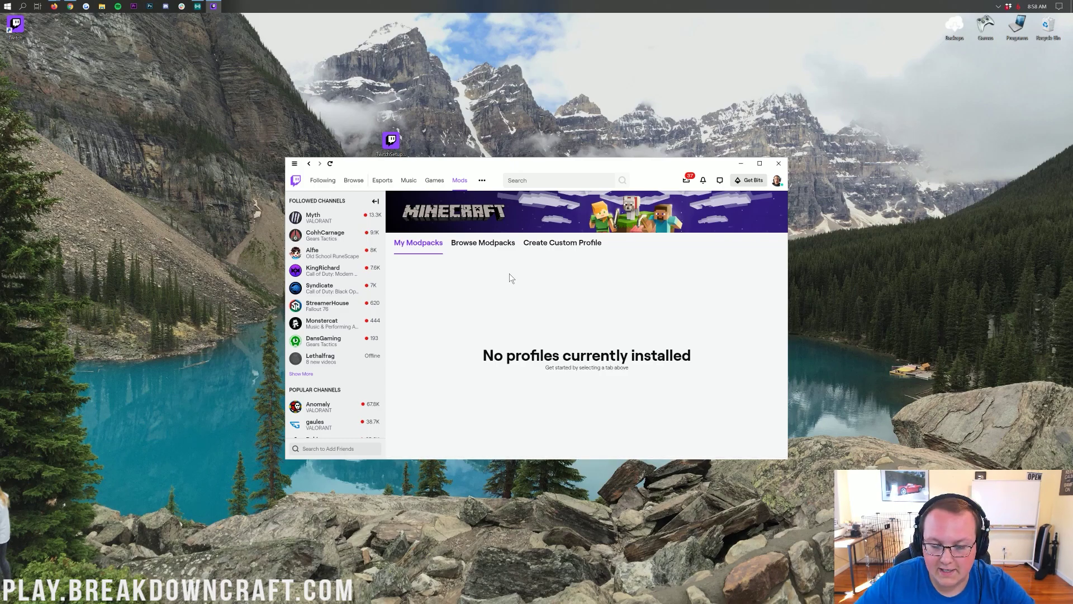
Search the Minecraft modpacks for valhelsia and install the Valhelsia 2 modpack.
left_click(492, 245)
mouse_move(662, 290)
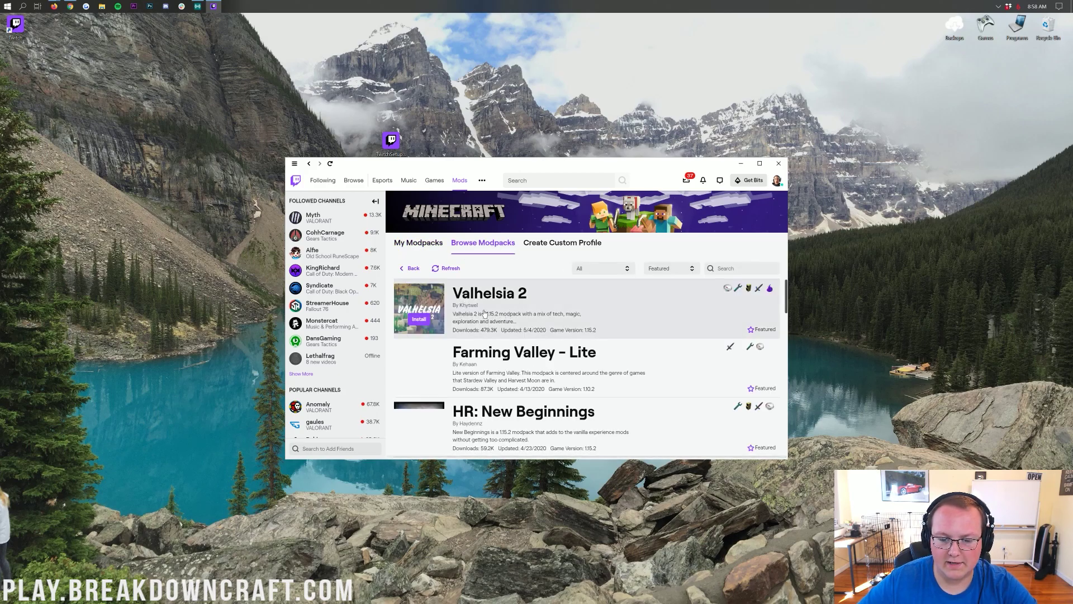
left_click(743, 269)
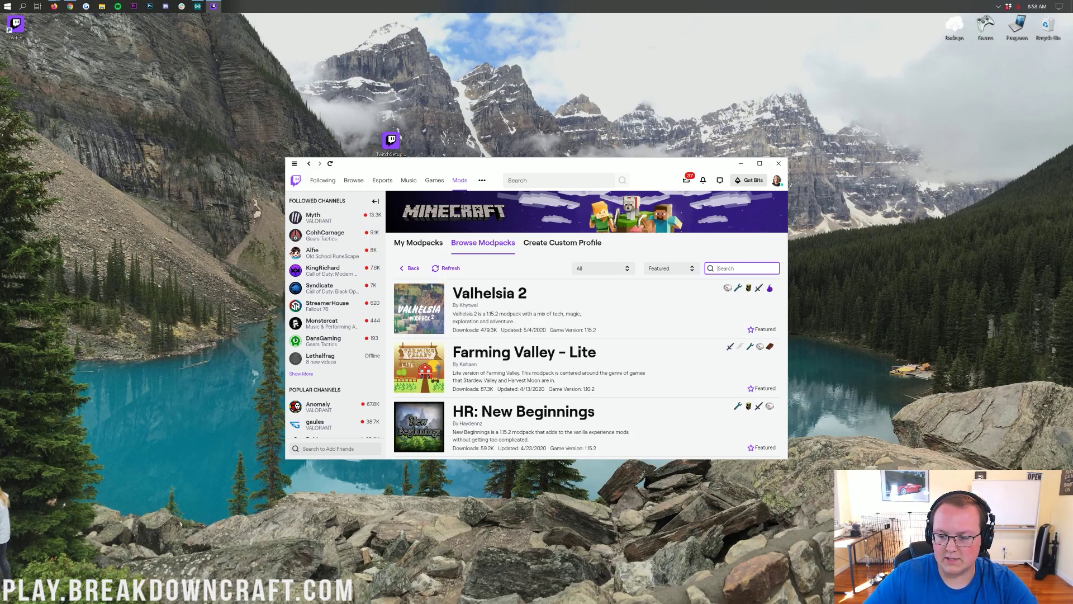
type("valhe")
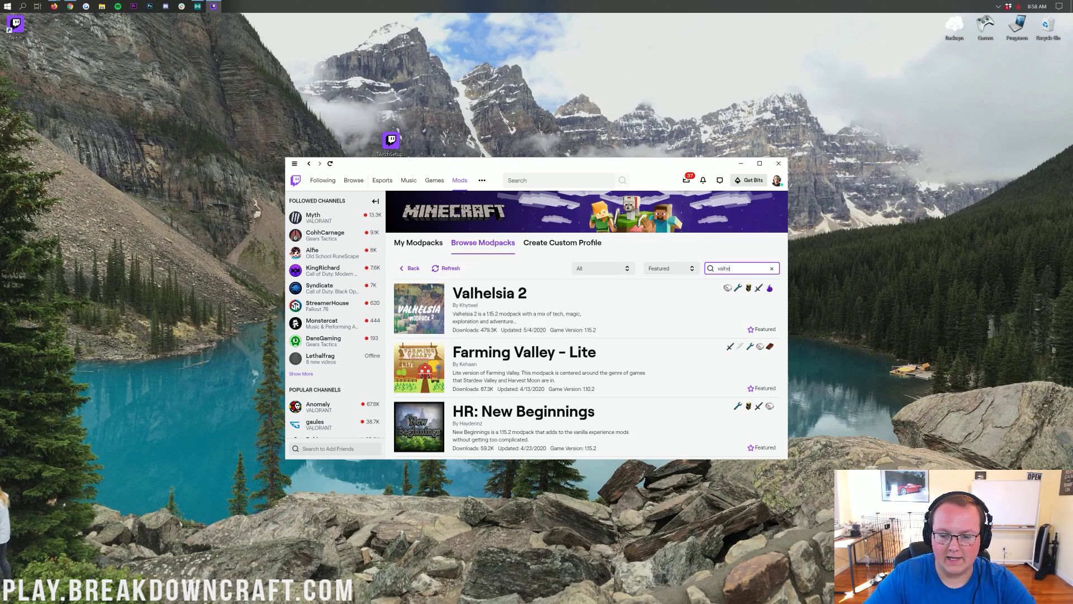
type("lsia")
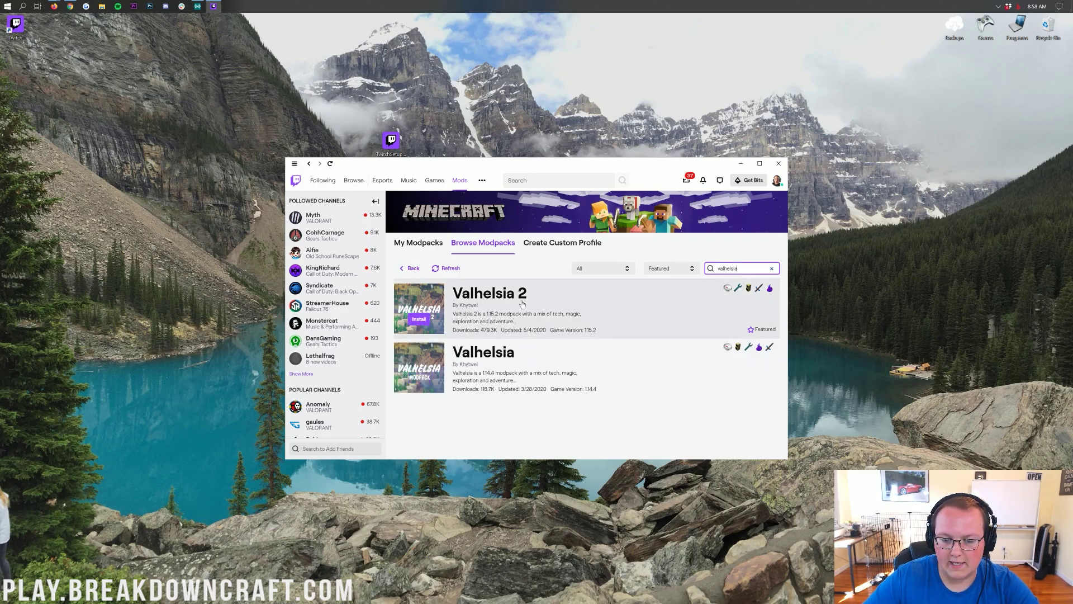
left_click(418, 320)
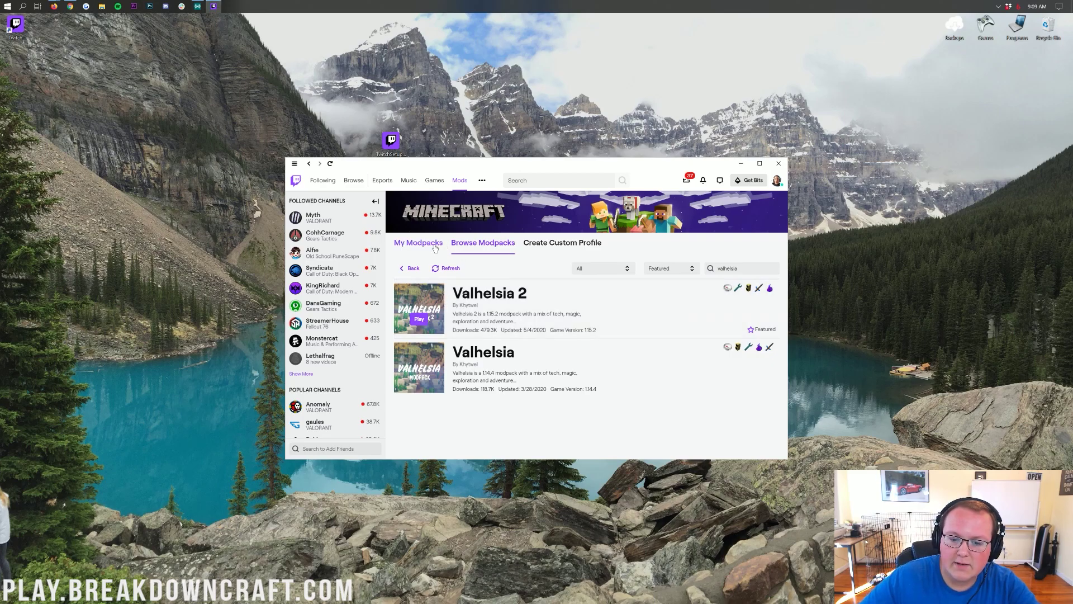
Start the installed Valhelsia 2 modpack from the own modpacks list to bring up the Minecraft Launcher.
left_click(421, 249)
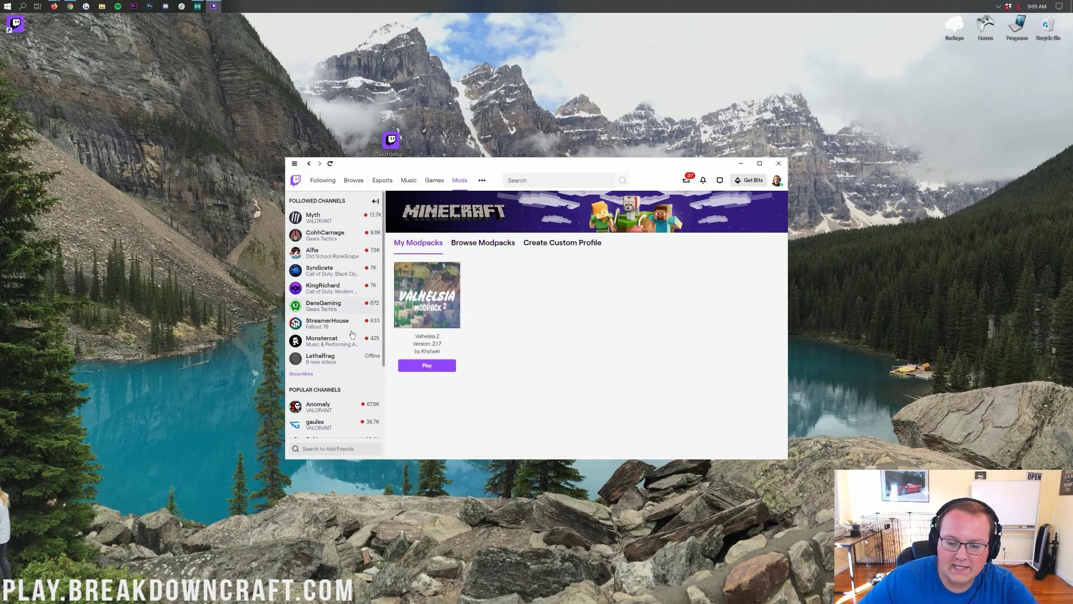
left_click(427, 365)
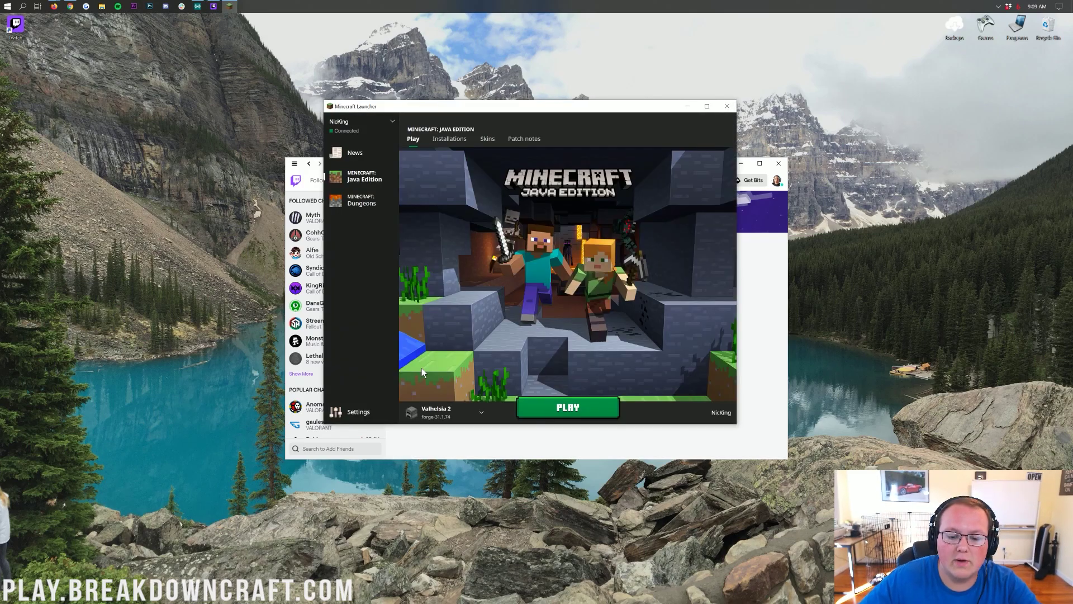
Log out of the Minecraft Launcher, close it, reopen it from the Valhelsia 2 modpack, and log back in.
left_click(366, 123)
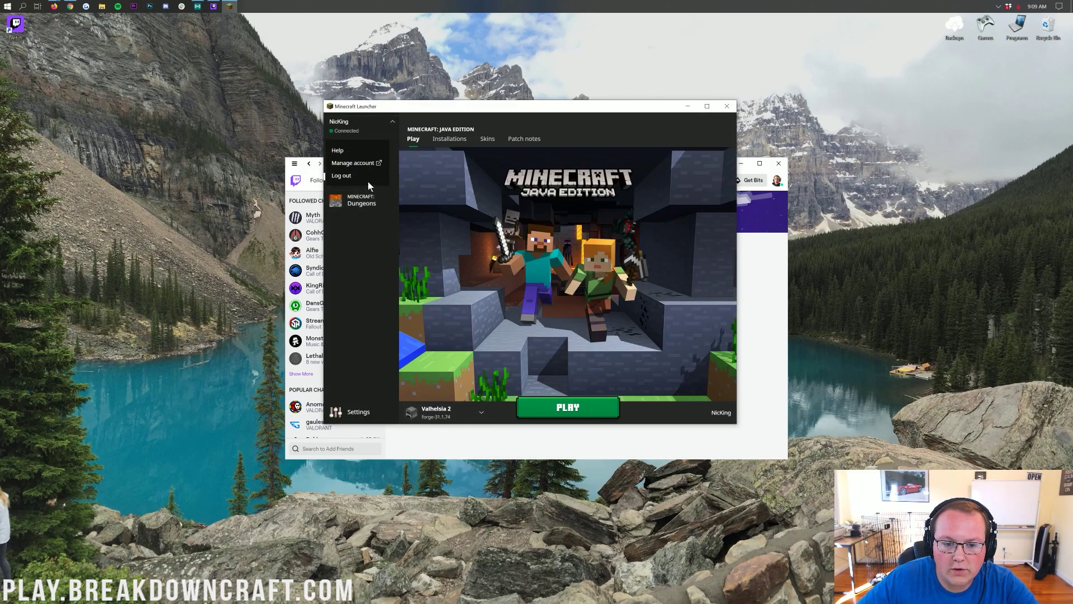
left_click(371, 181)
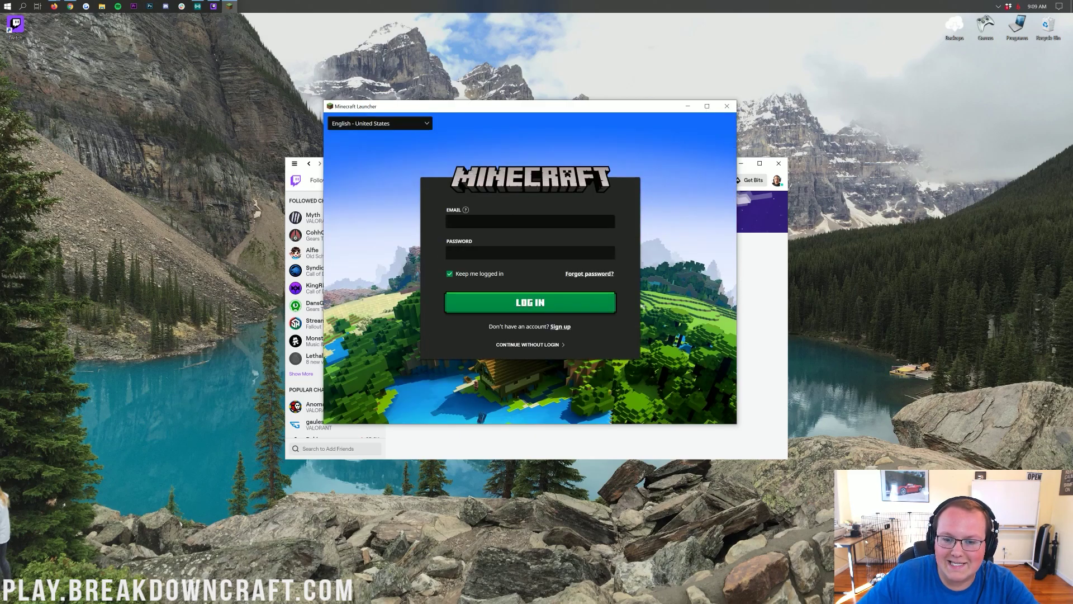
left_click(727, 107)
left_click(427, 365)
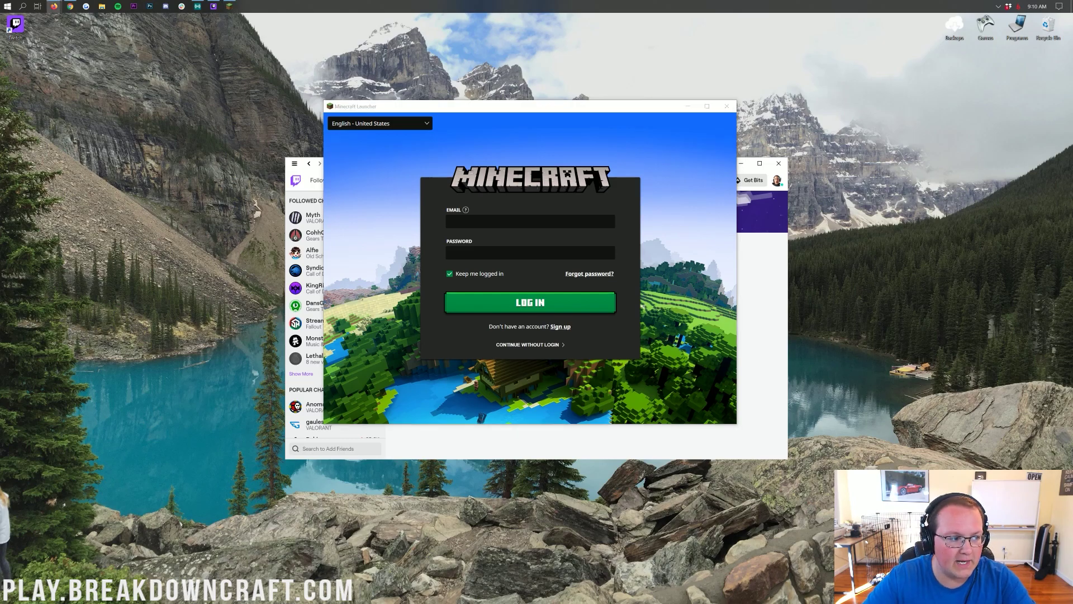
left_click(562, 312)
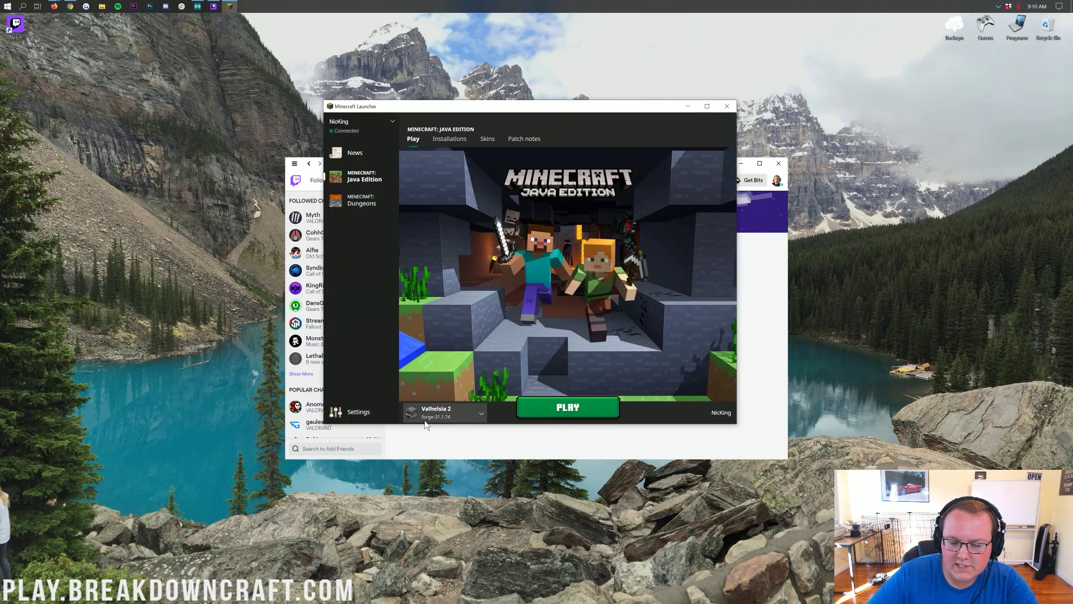
Select the Valhelsia 2 profile in the Minecraft Launcher, glance at the Twitch app, and bring the launcher back to the front.
left_click(466, 413)
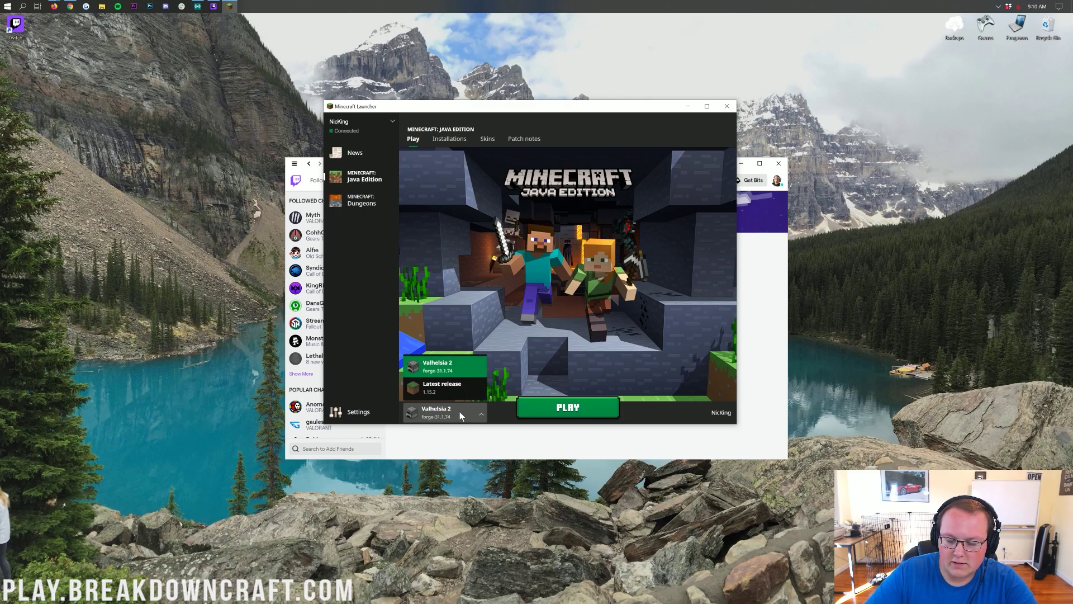
left_click(453, 365)
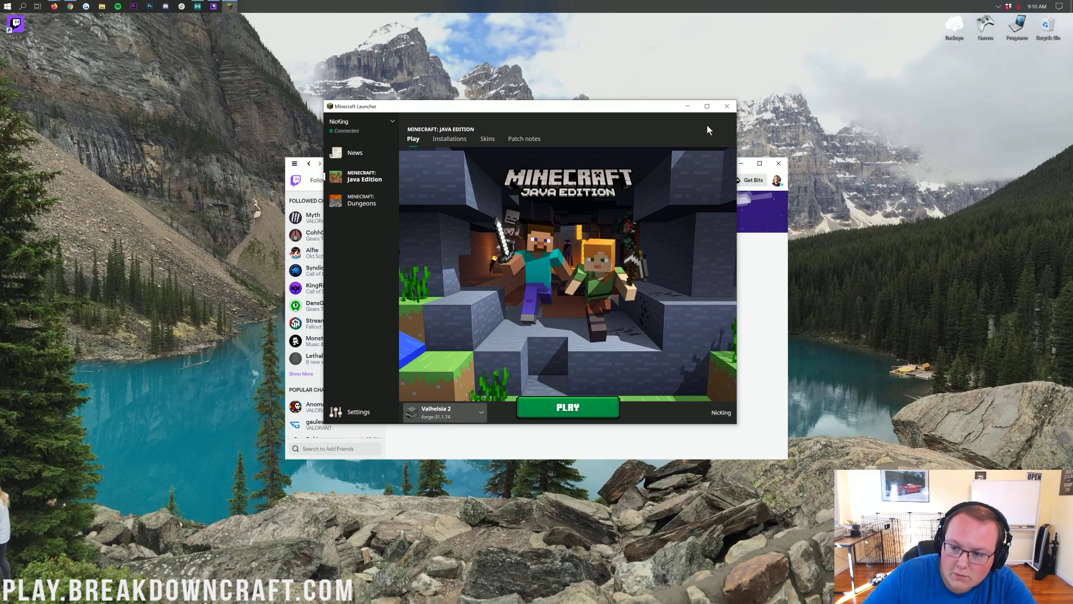
left_click(764, 291)
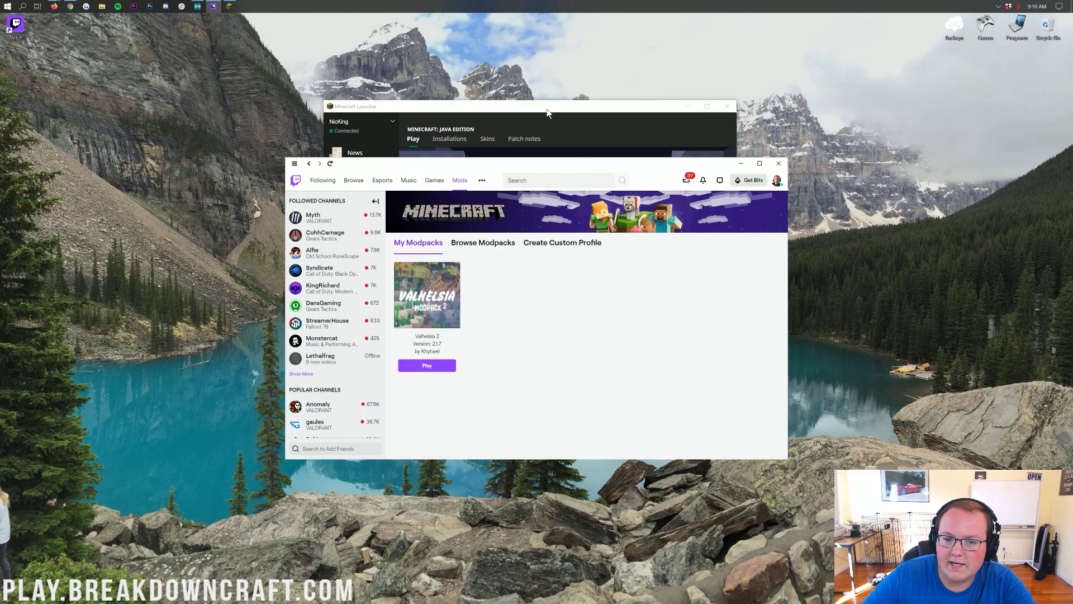
left_click(543, 131)
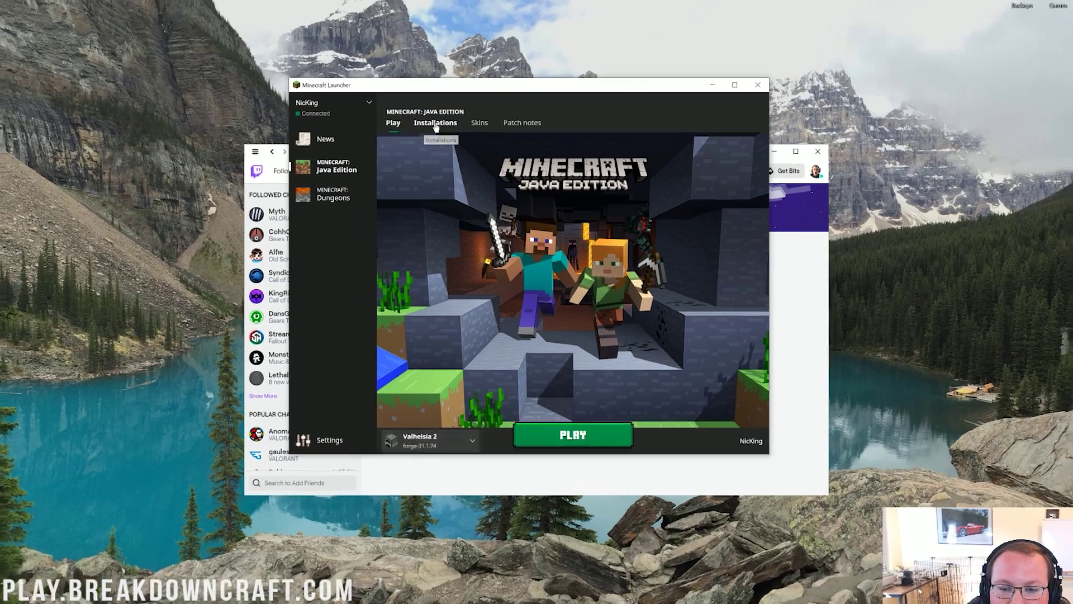
Open the Valhelsia 2 installation for editing and expand its additional options.
left_click(449, 139)
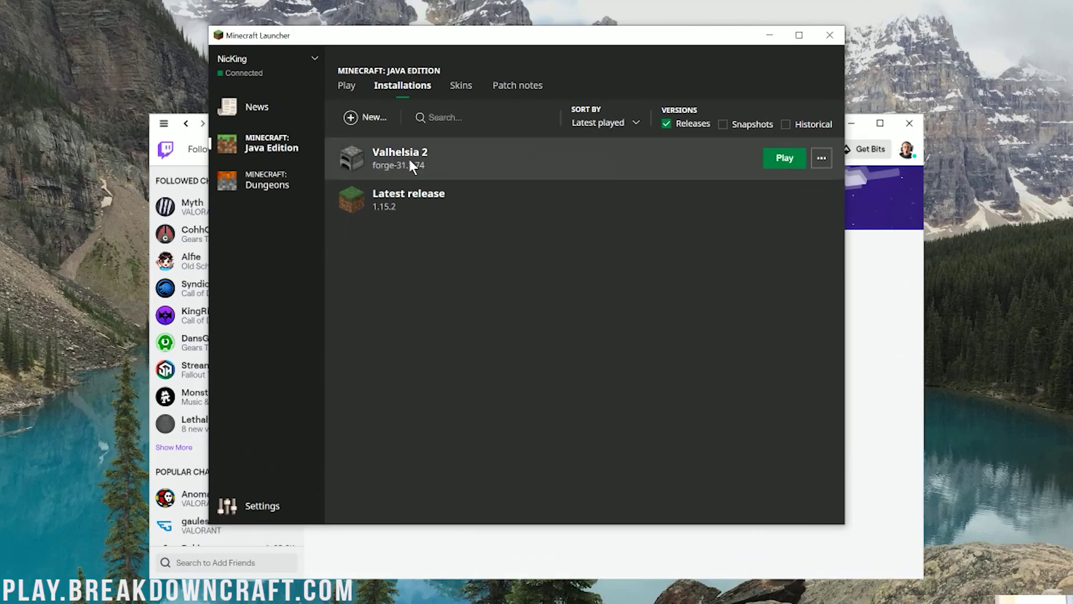
left_click(821, 159)
left_click(819, 188)
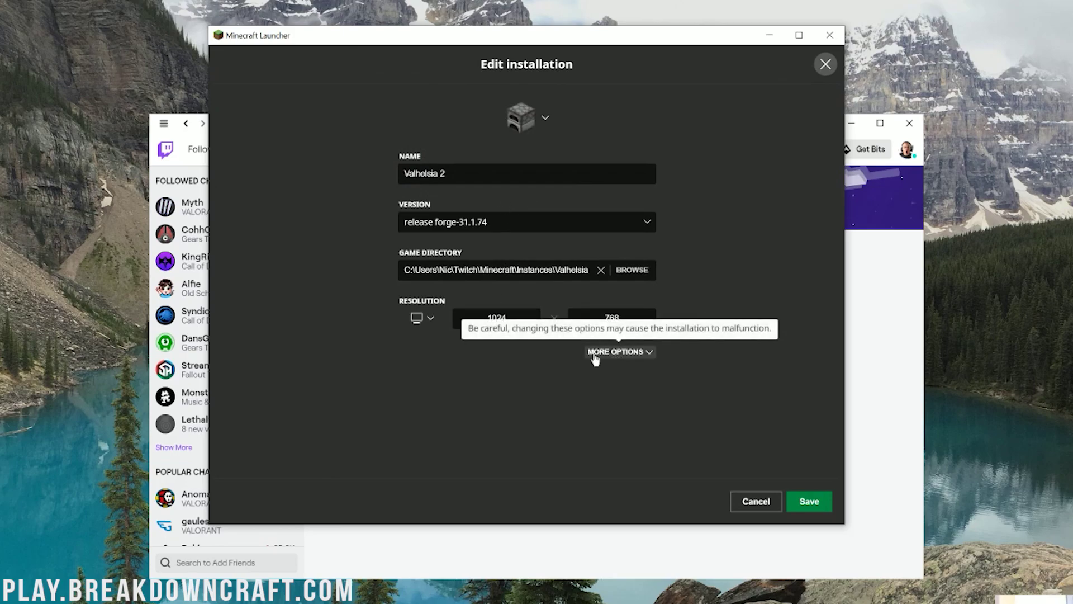
left_click(621, 352)
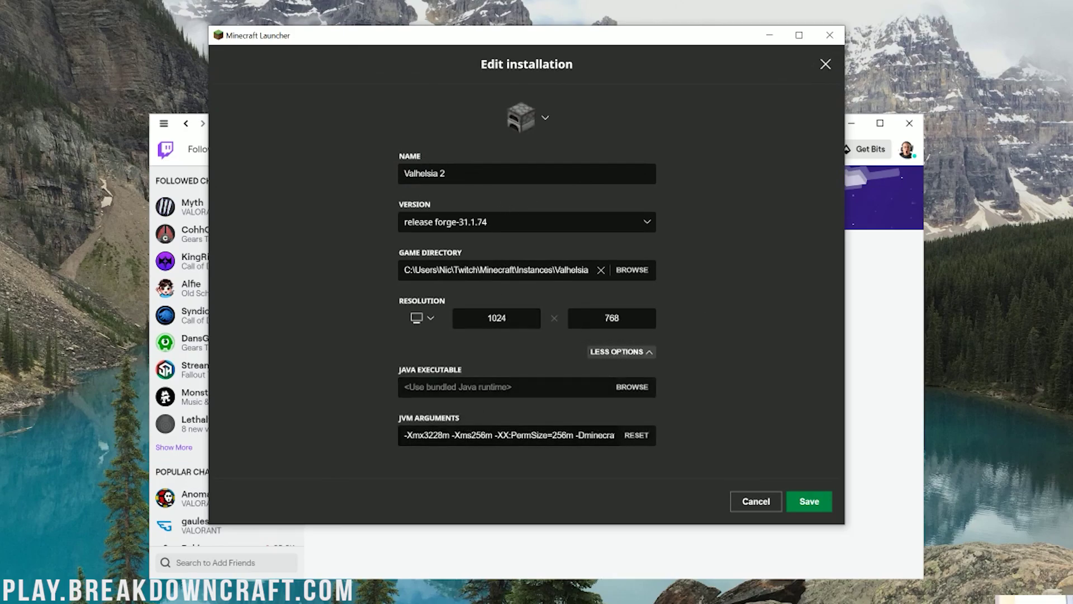
Change the first digit of the -Xmx value in the JVM arguments to 6 and save the installation.
left_click(428, 435)
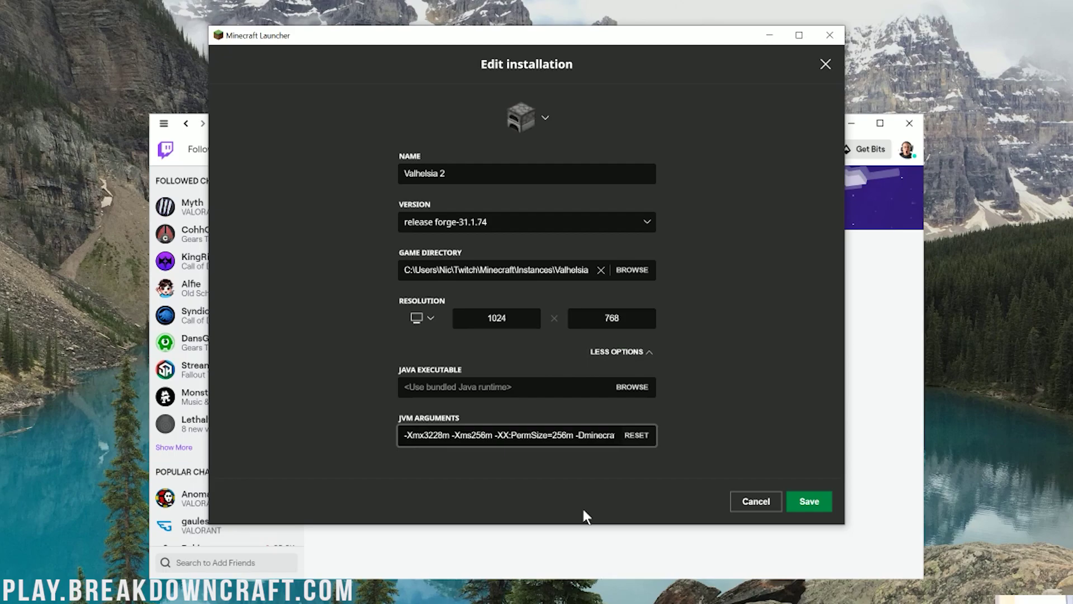
key("Right")
key("Right")
key("Right")
key("BackSpace")
type("6")
key("BackSpace")
type("4")
key("BackSpace")
type("6")
left_click(798, 500)
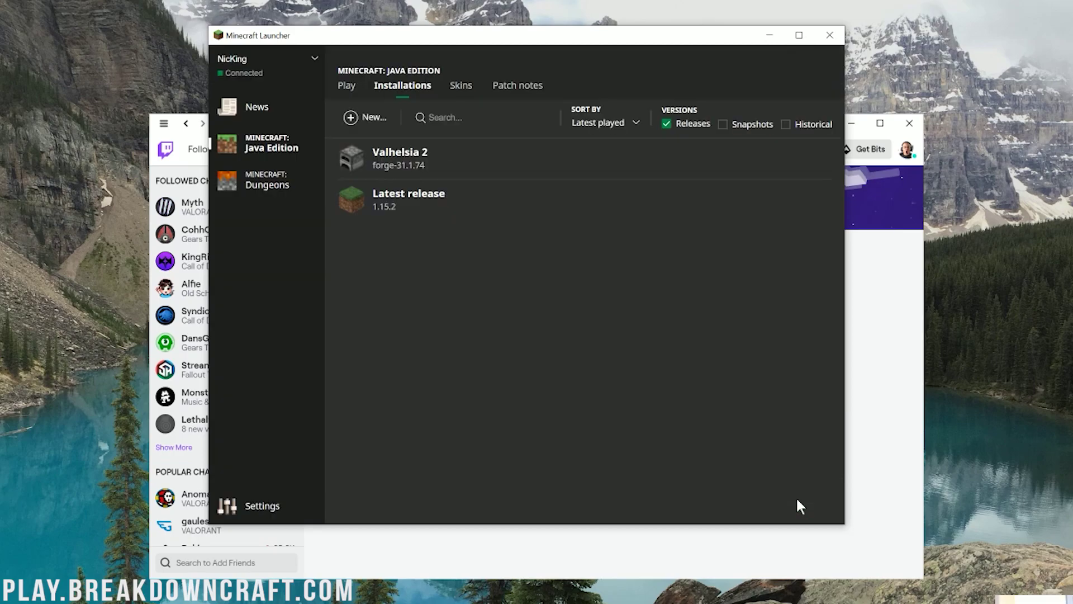
Launch Minecraft with the Valhelsia 2 profile, then enlarge the game window and move it over the Twitch app.
left_click(351, 87)
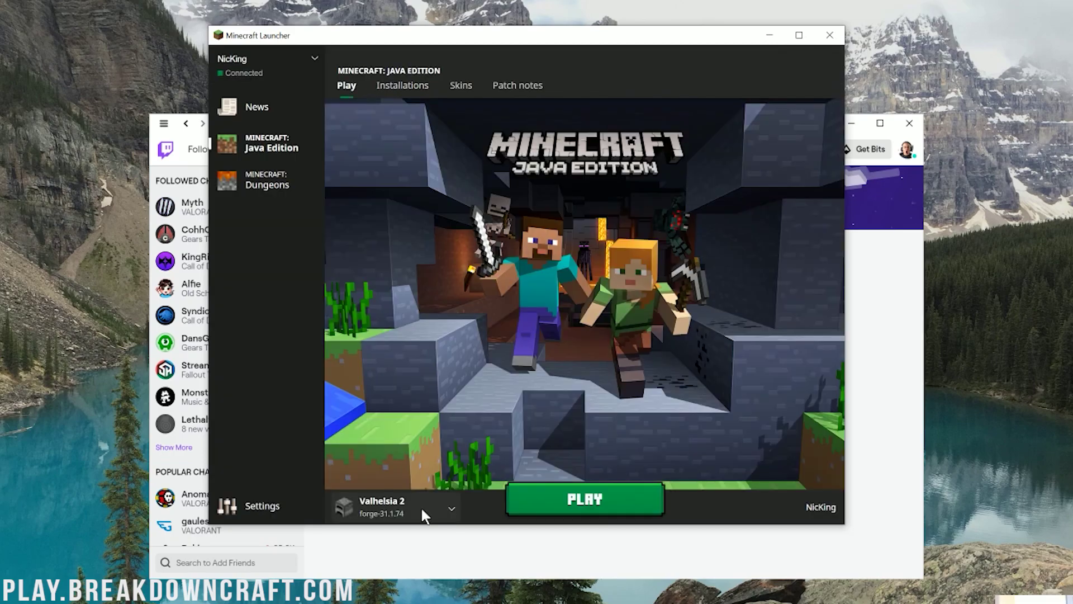
left_click(572, 491)
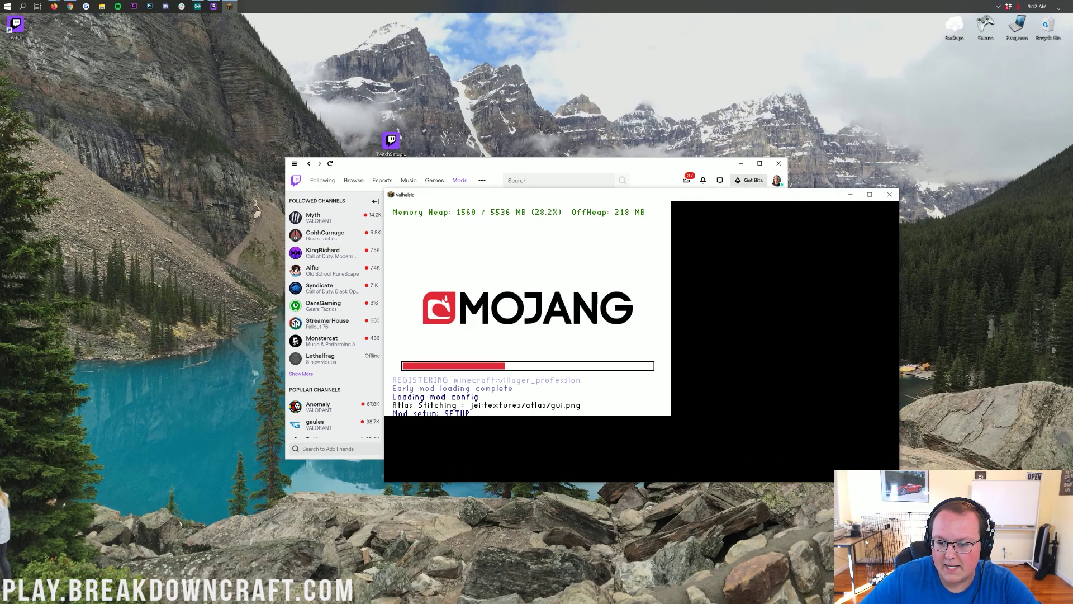
left_click_drag(900, 481, 958, 504)
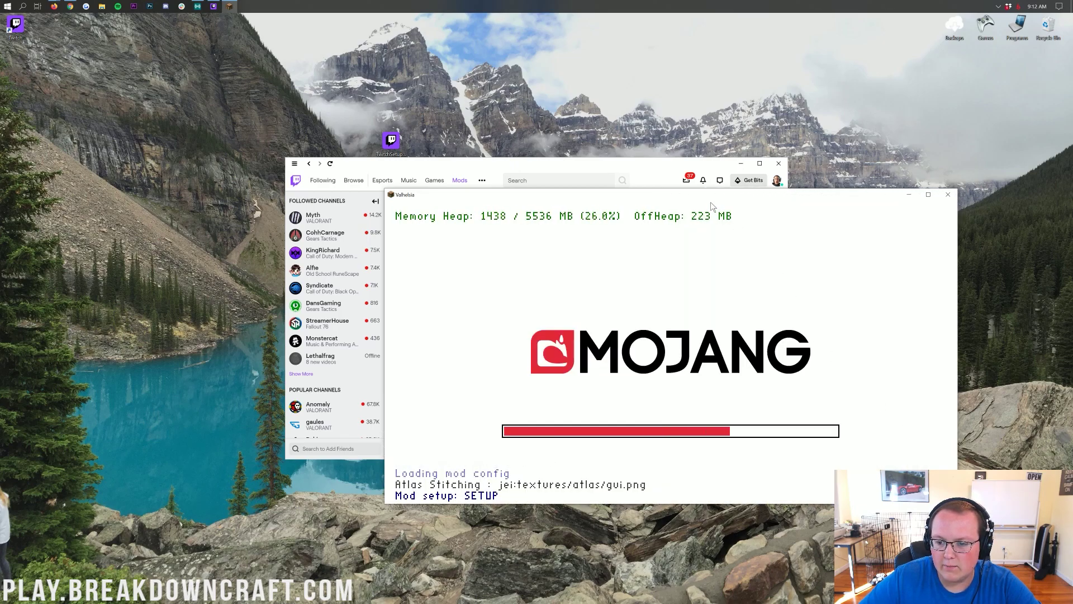
left_click_drag(710, 202, 559, 122)
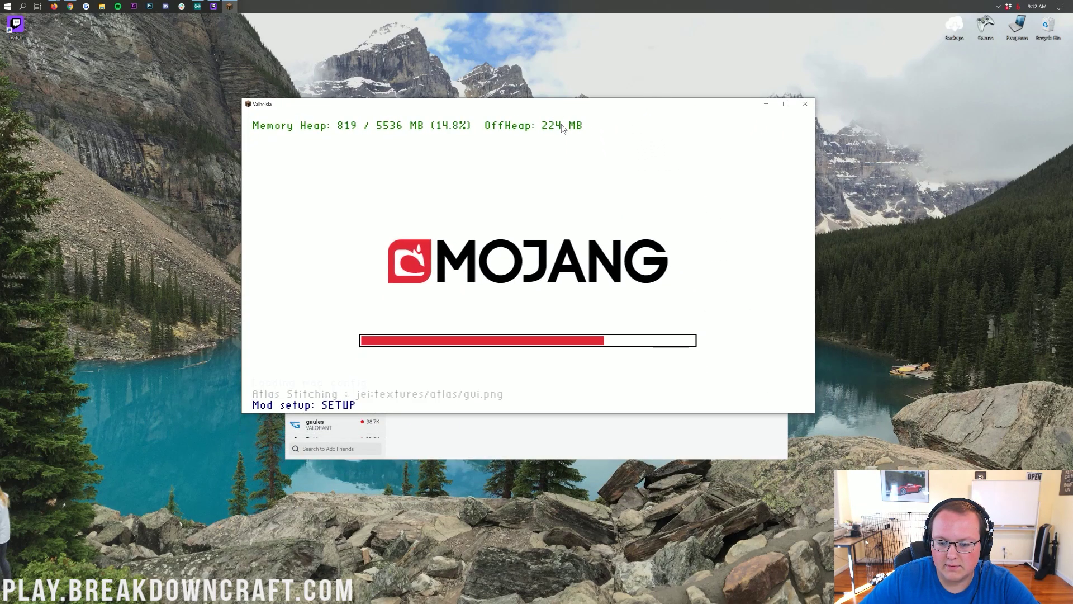
left_click_drag(587, 414, 591, 439)
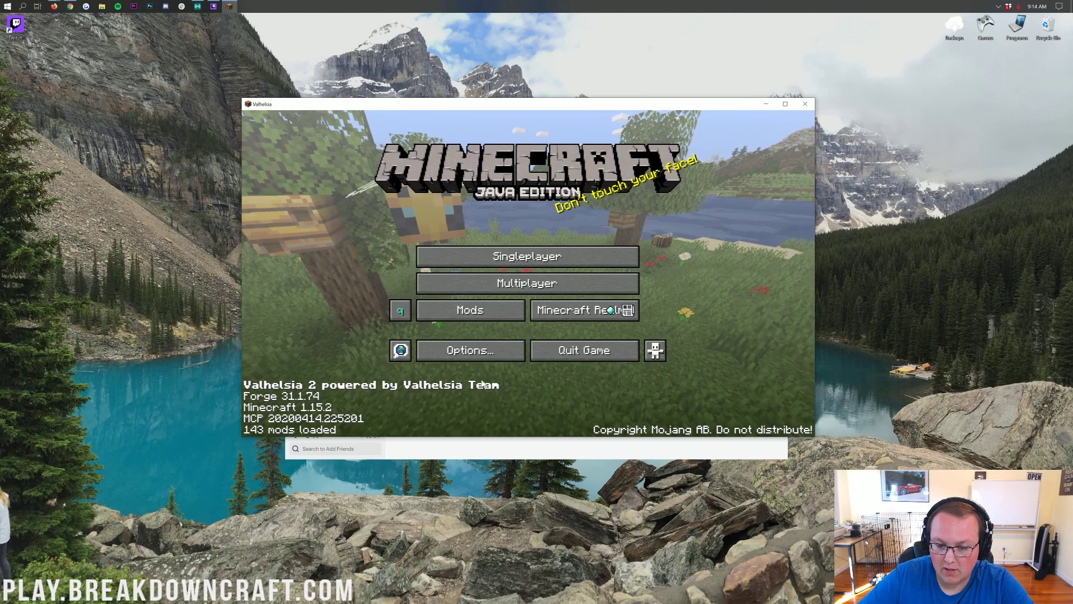
Look through the list of mods loaded in the modpack and return to the title screen.
left_click(484, 310)
mouse_move(439, 163)
left_mouse_down()
mouse_move(420, 272)
mouse_move(426, 323)
mouse_move(446, 169)
left_mouse_up()
left_click(637, 419)
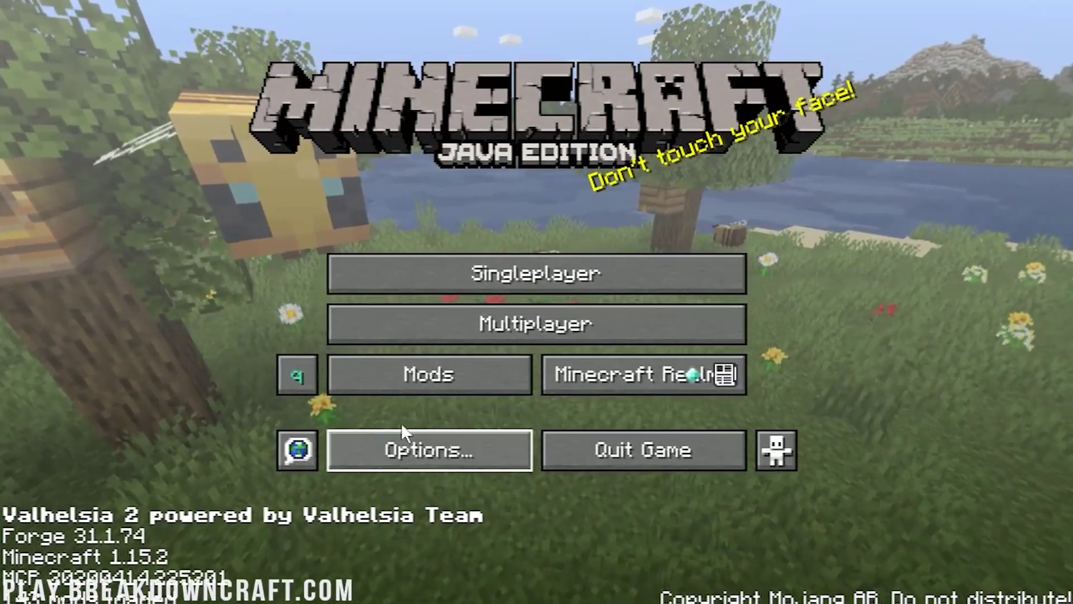
Review the key bindings in the game's Controls options, then return to the title screen.
left_click(460, 348)
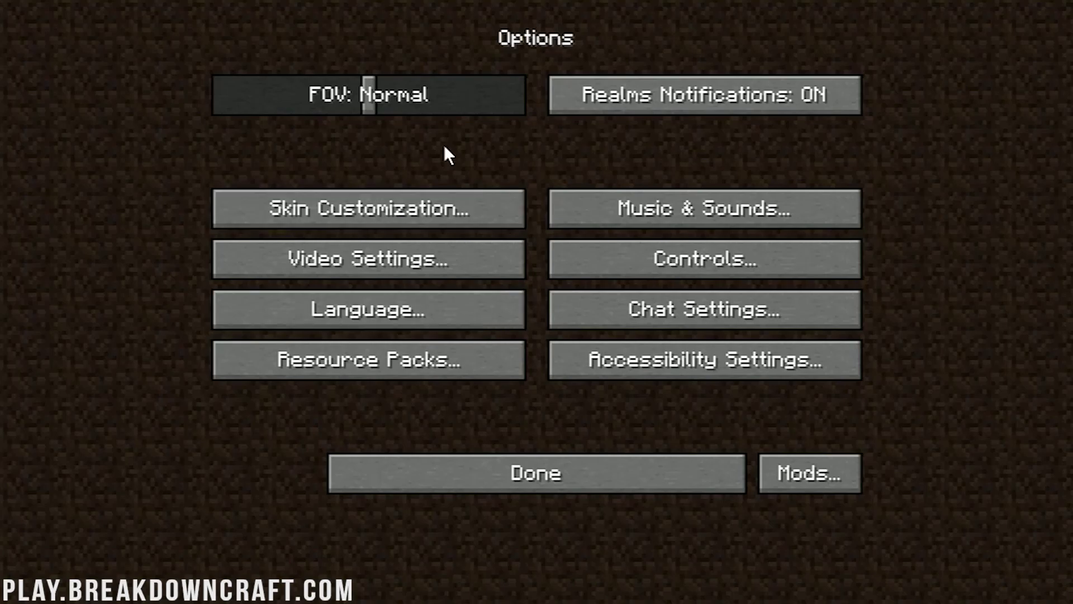
left_click(613, 267)
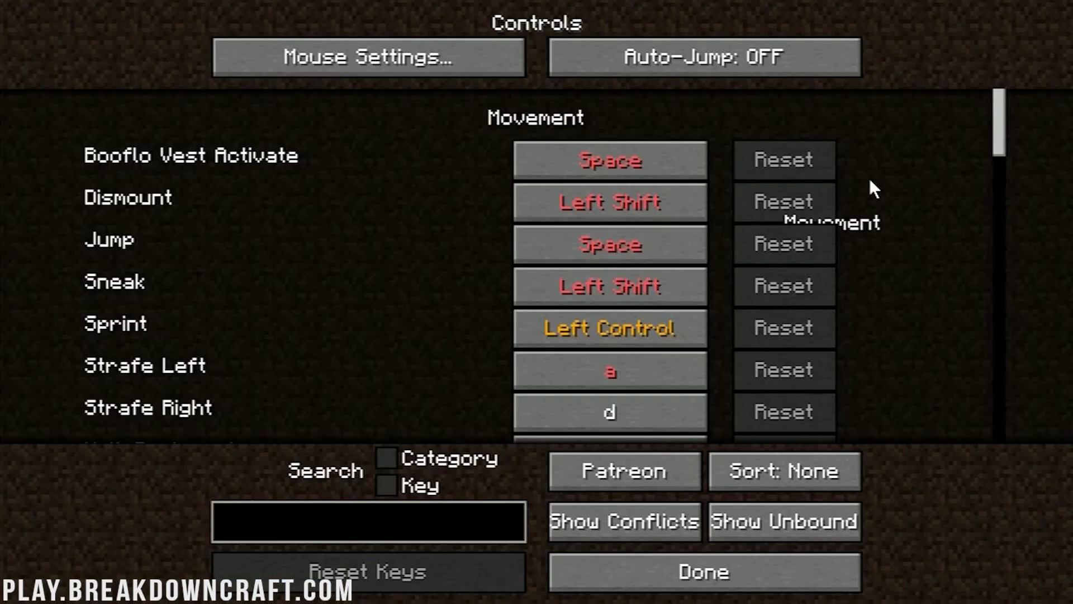
mouse_move(1007, 131)
left_mouse_down()
mouse_move(1020, 419)
mouse_move(995, 338)
mouse_move(994, 124)
left_mouse_up()
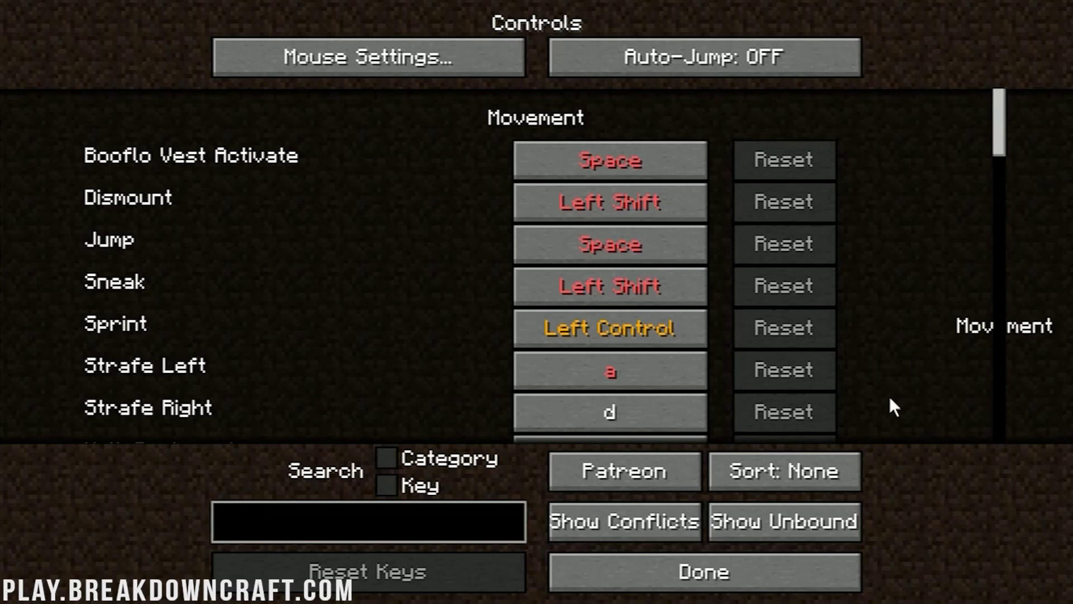
left_click(707, 568)
left_click(655, 485)
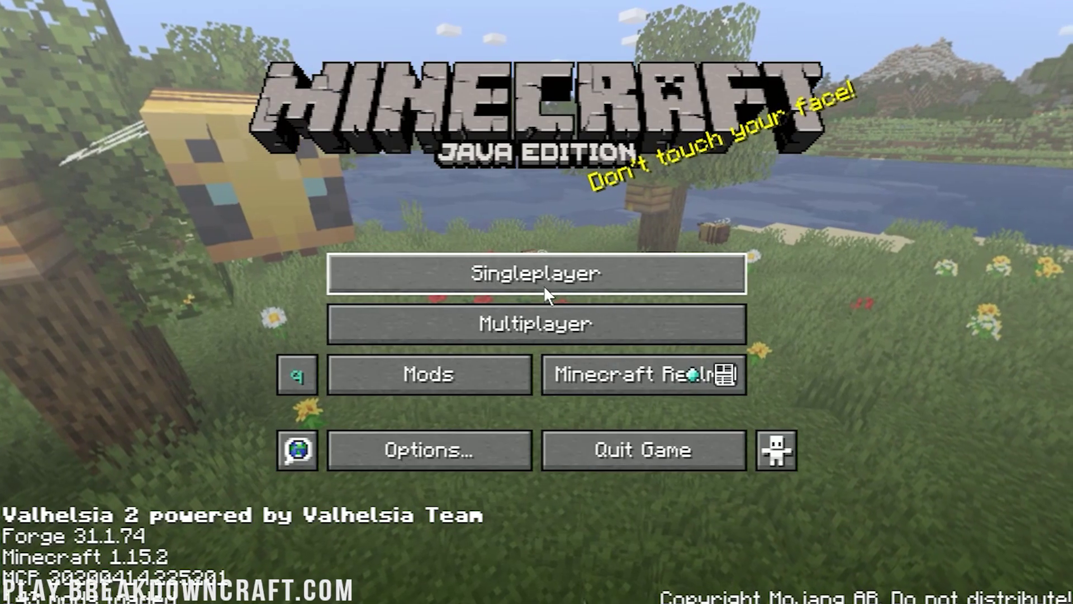
Create a new singleplayer world named New World and enter it.
left_click(544, 285)
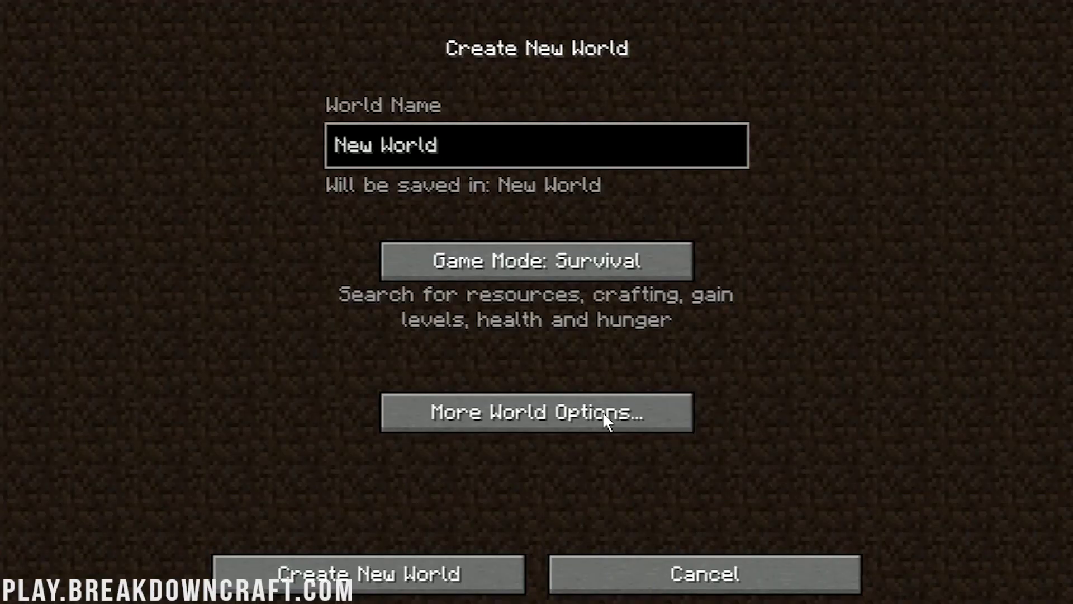
left_click(497, 264)
left_click(494, 274)
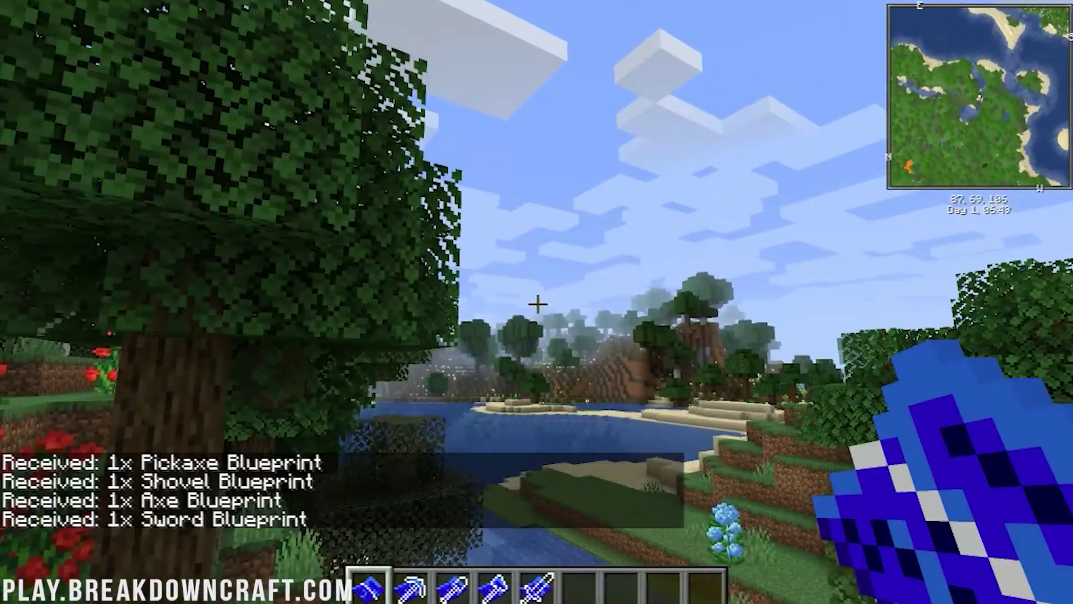
Discard the Blueprint Package from the first hotbar slot using the creative inventory, then return to the game.
key("e")
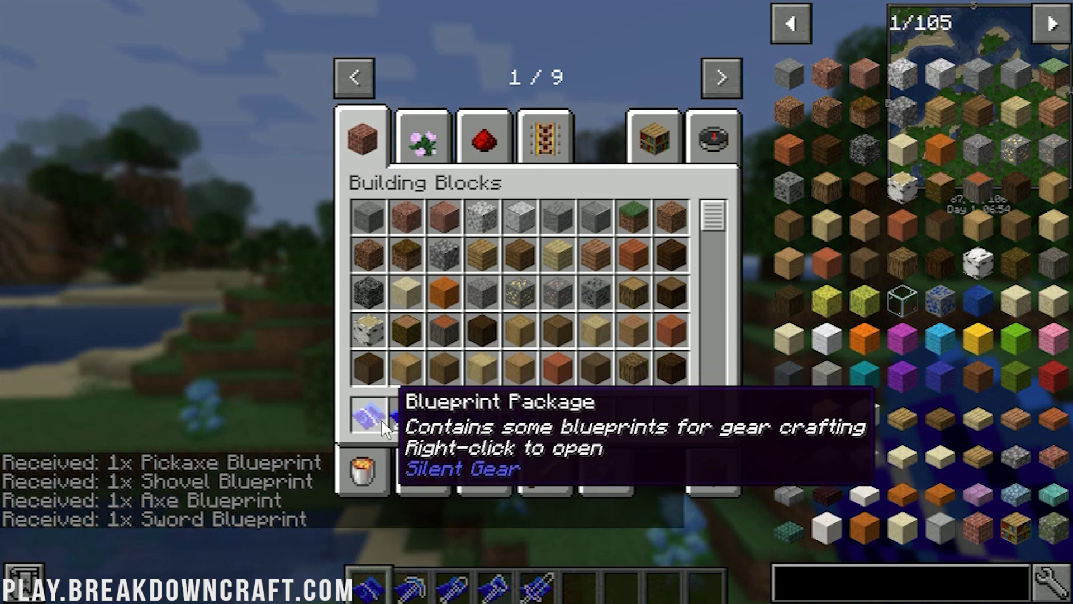
left_click(381, 419)
left_click(408, 347)
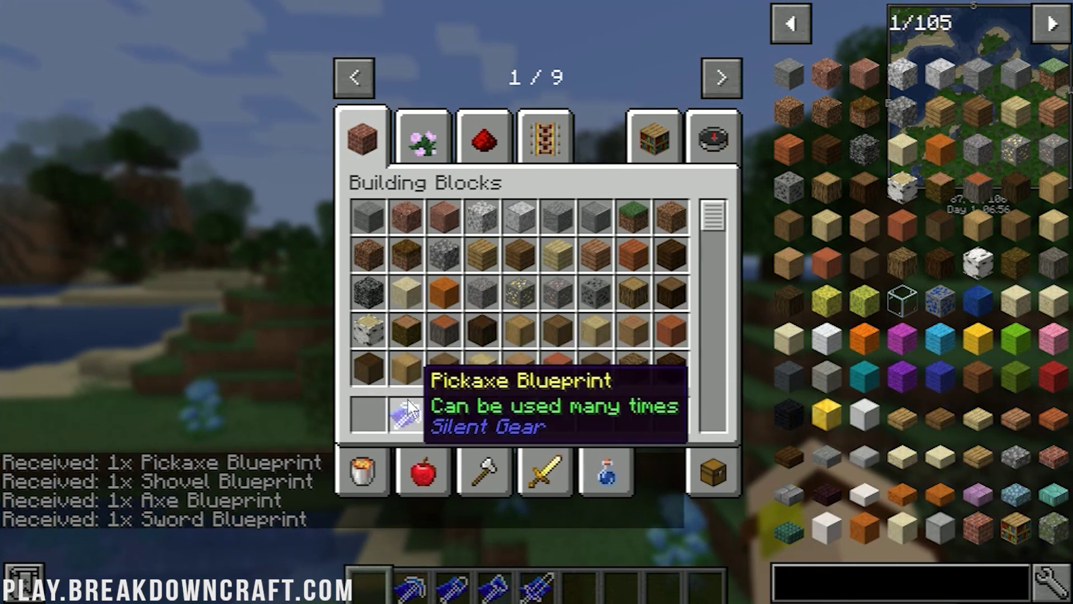
key("e")
Hold the Pickaxe Blueprint and explore along the grassy bank and sandy shoreline beside the water.
key("w")
scroll(537, 302, "down", 2)
scroll(536, 302, "up", 1)
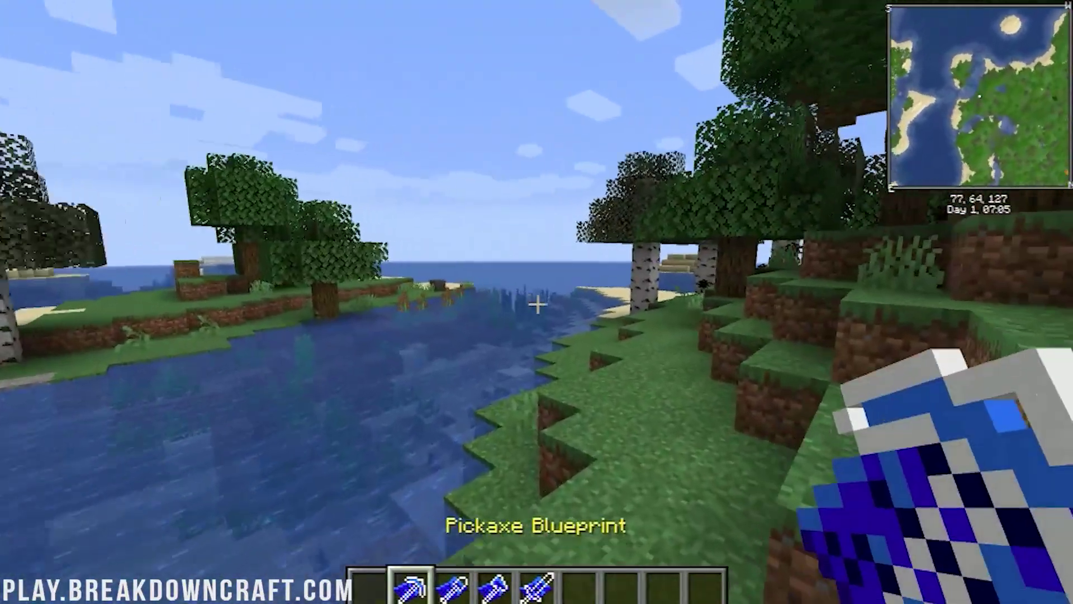
key("w")
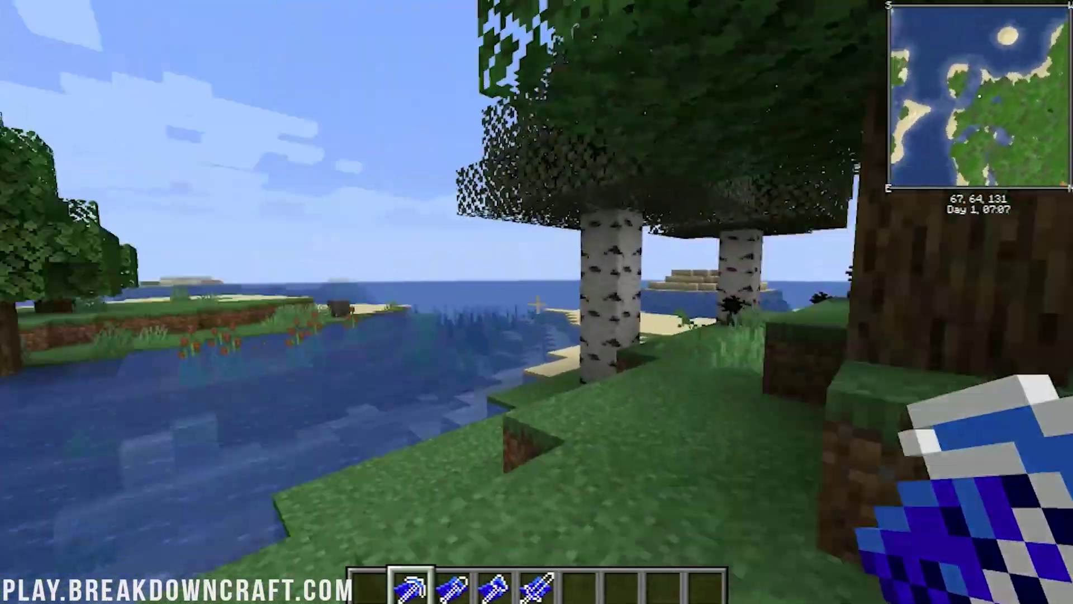
key("w")
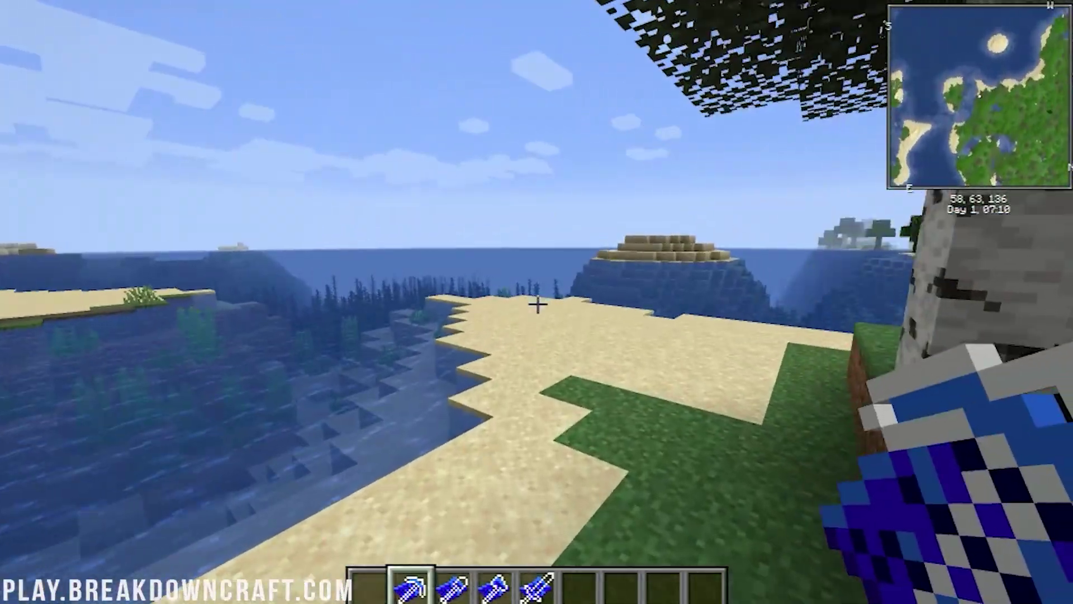
key("w")
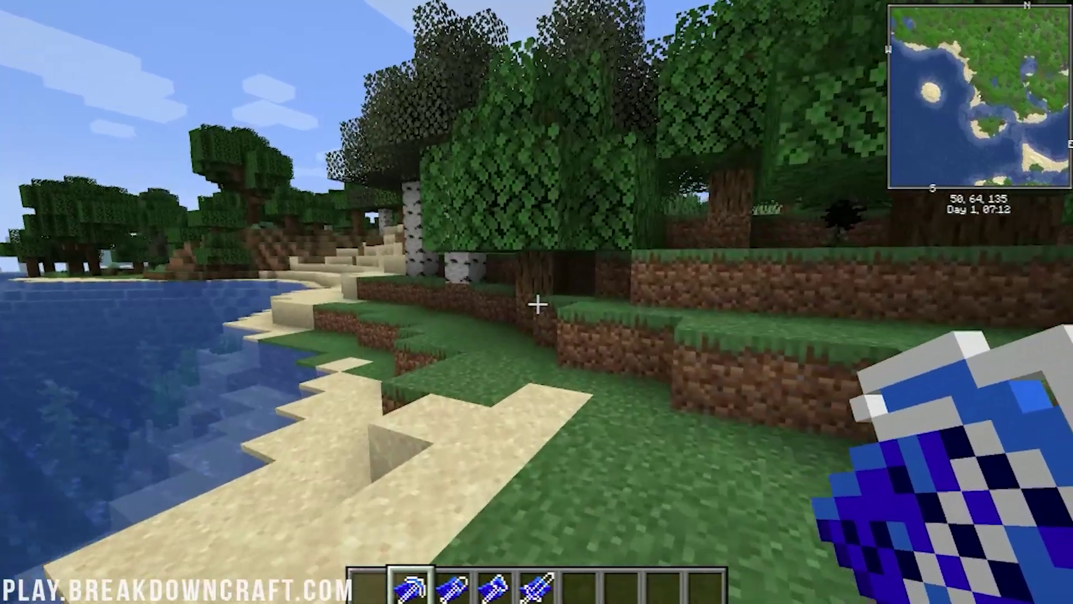
key("w")
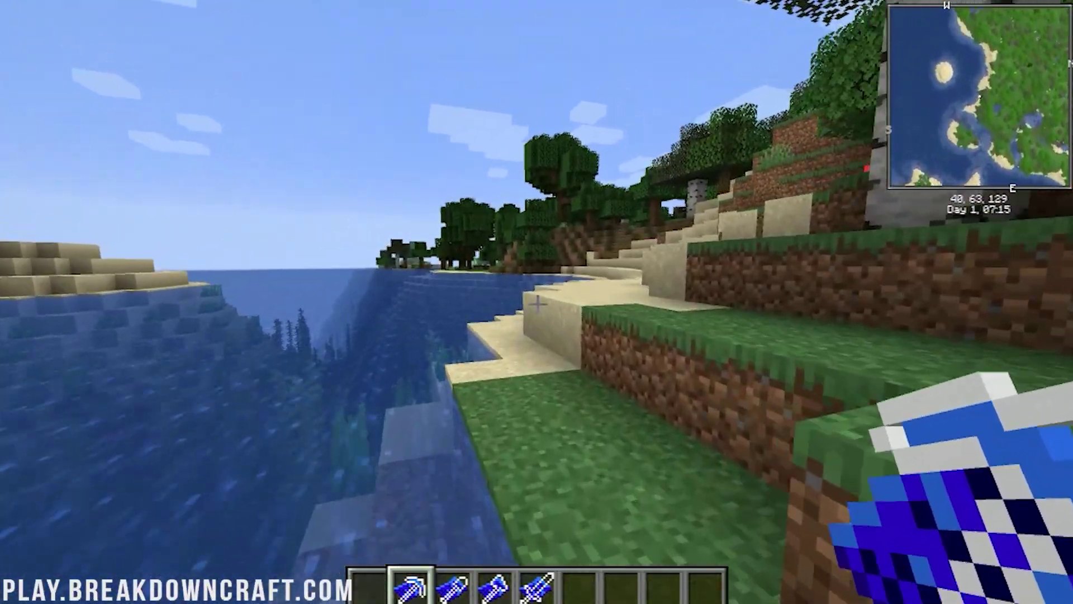
key("w")
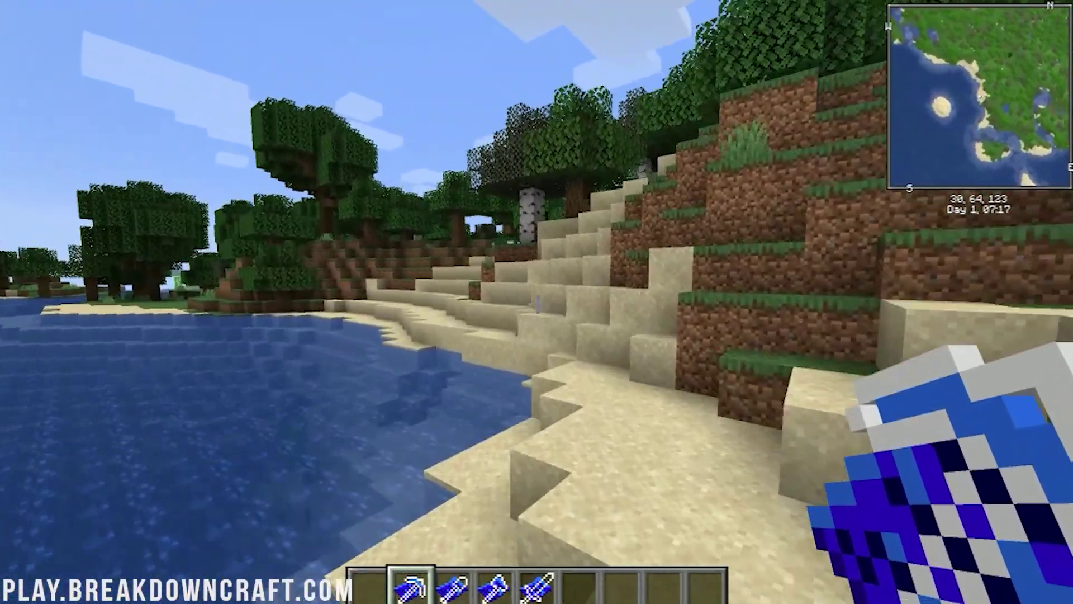
key("w")
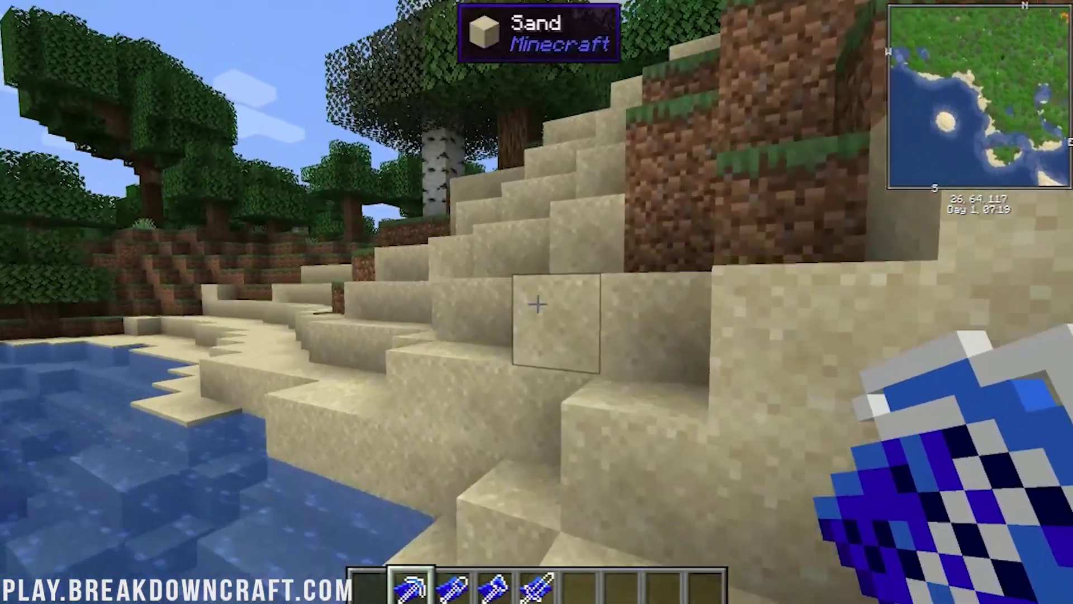
key("w")
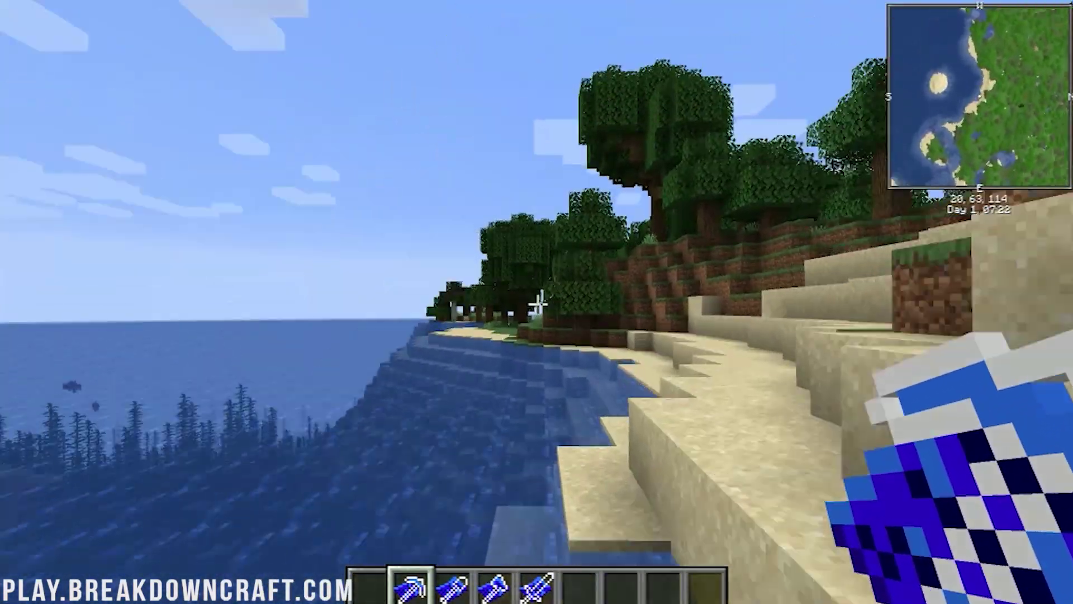
key("3")
key("2")
key("w")
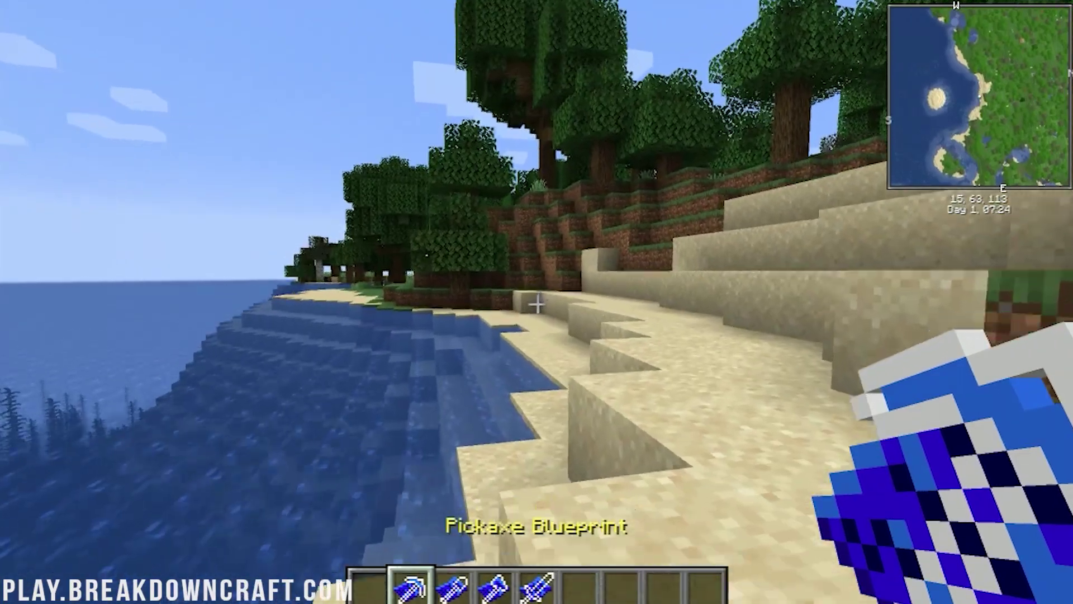
Check the Survival Inventory with its armor and storage slots, then return to the game.
key("e")
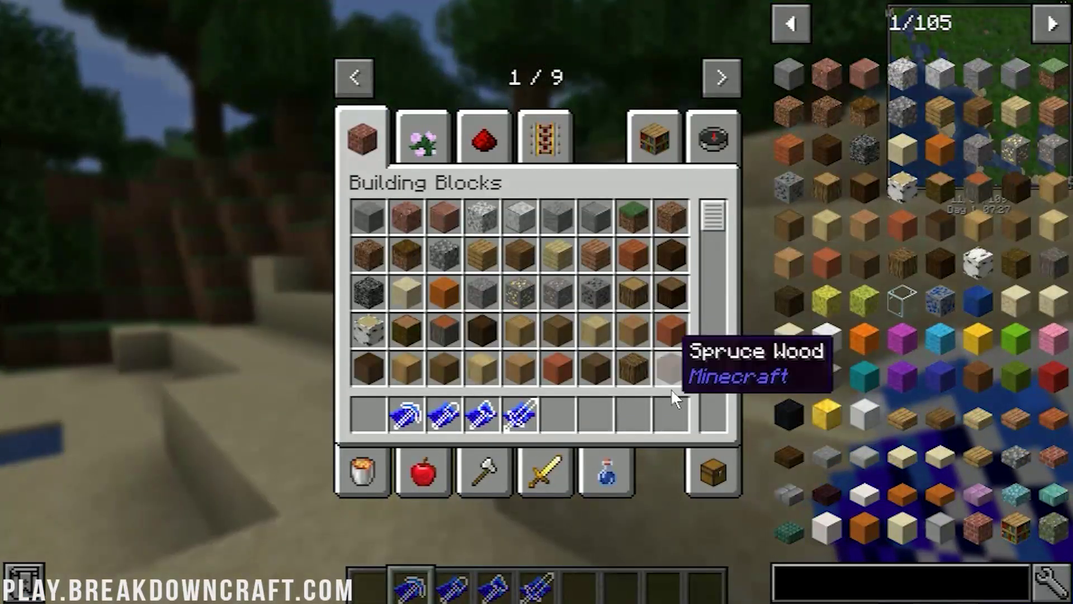
left_click(710, 472)
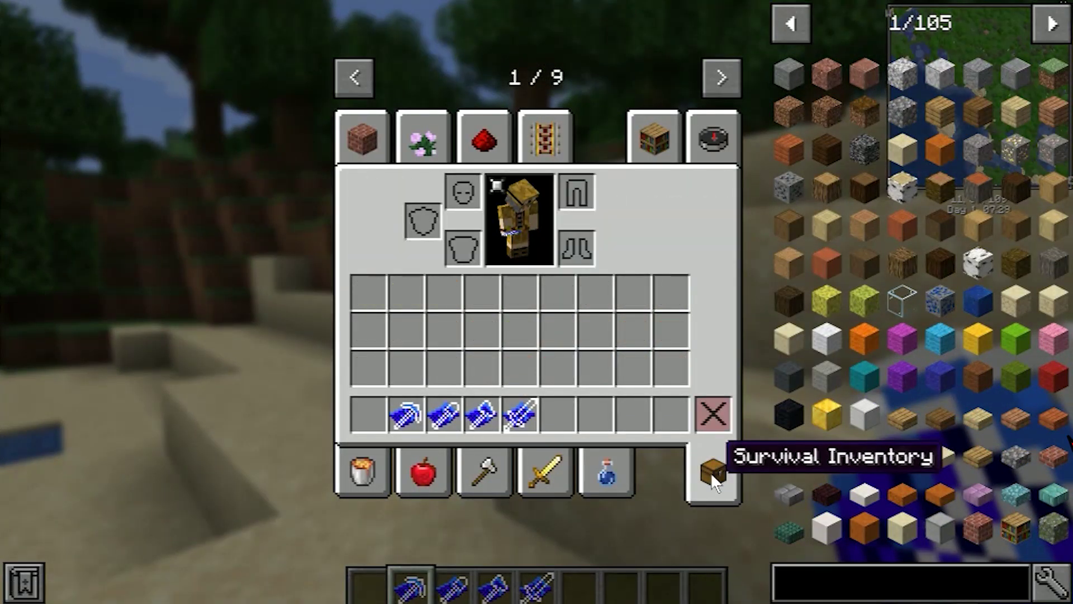
key("e")
Explore inland from the beach into the forest with the Pickaxe Blueprint in hand, passing the chicken and the pink flowers.
key("w")
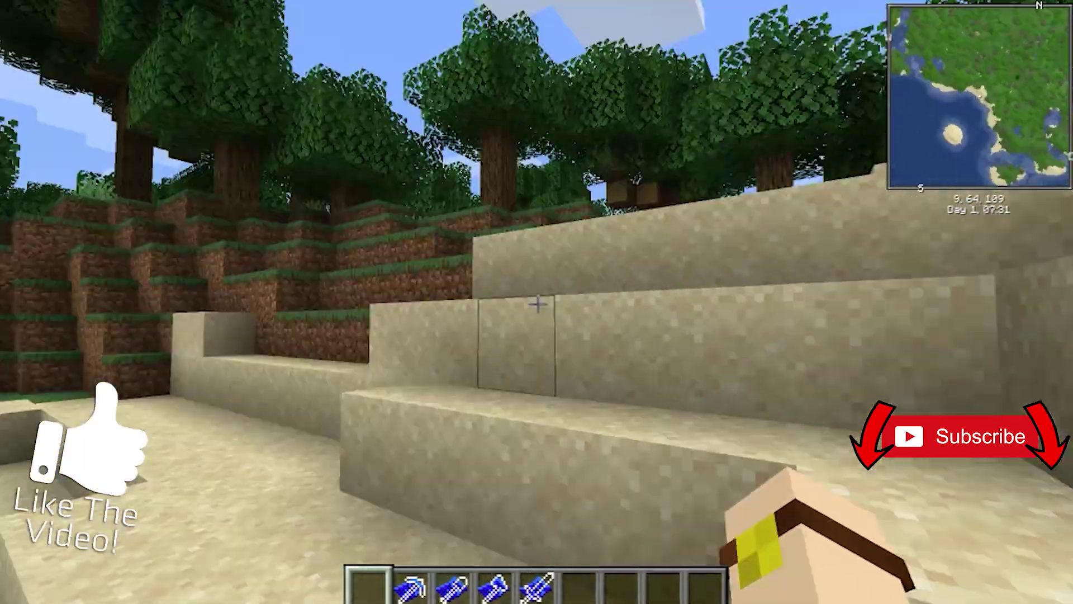
key("w")
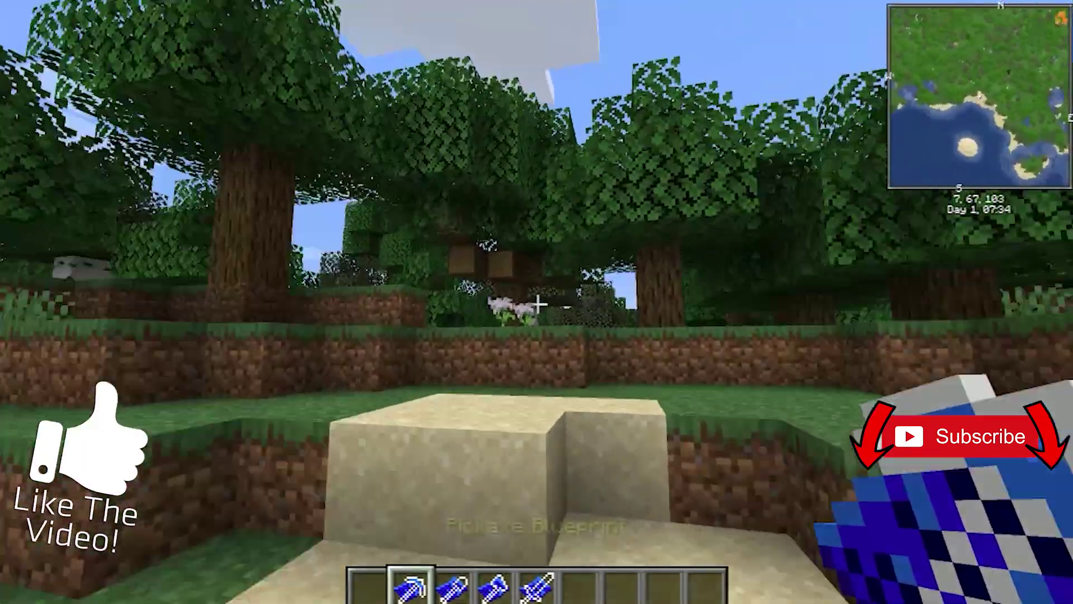
key("w")
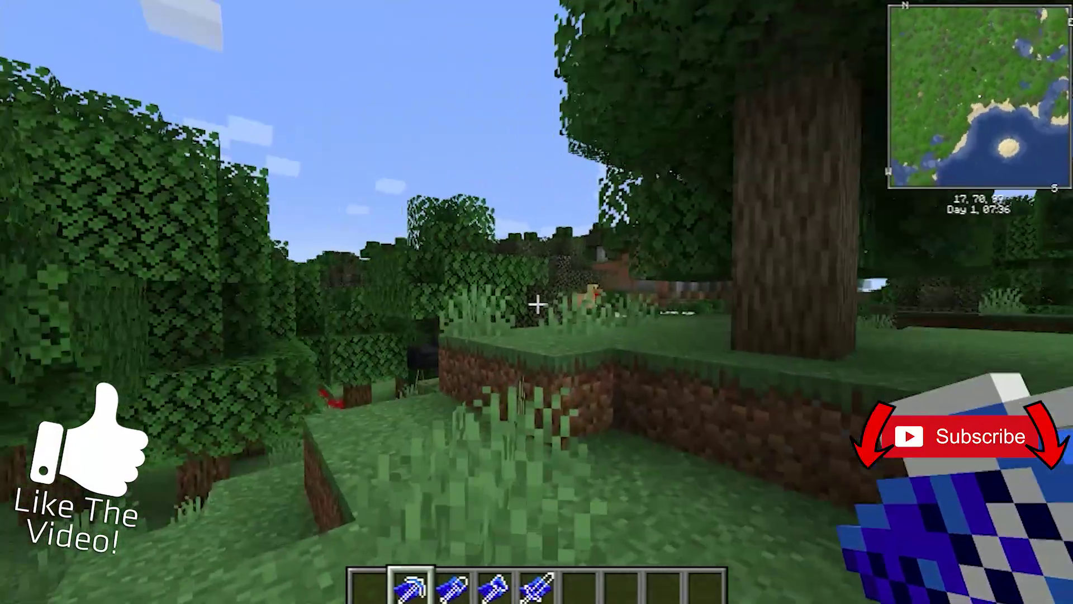
key("w")
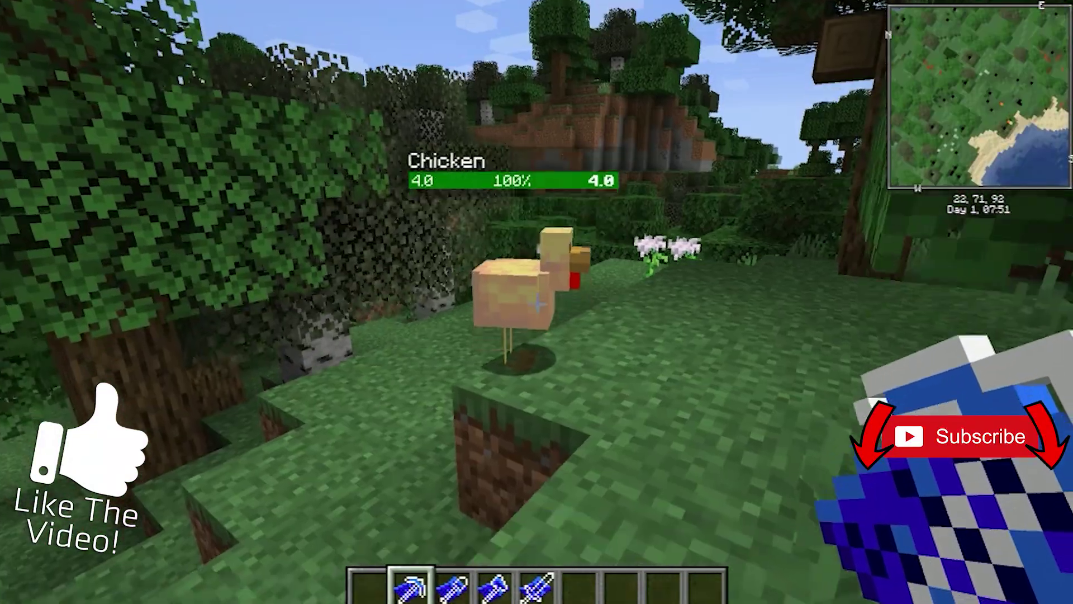
key("w")
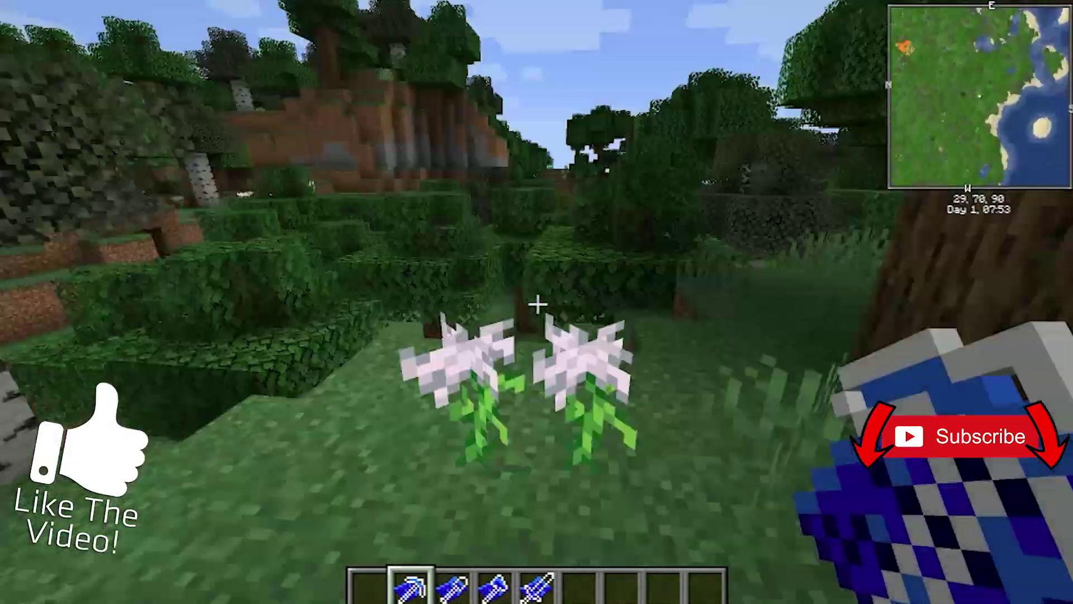
key("w")
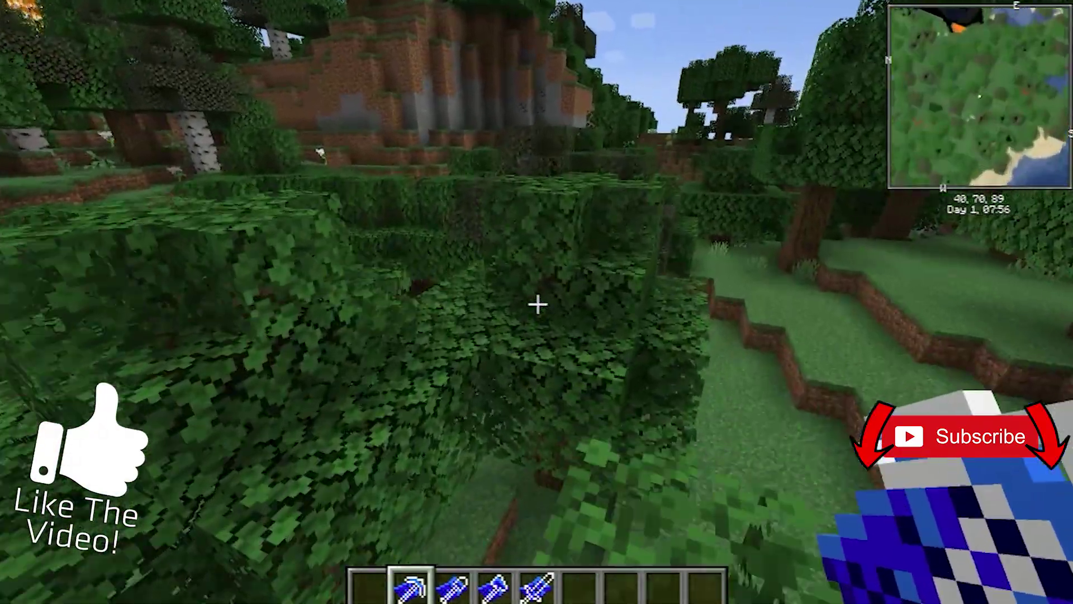
key("w")
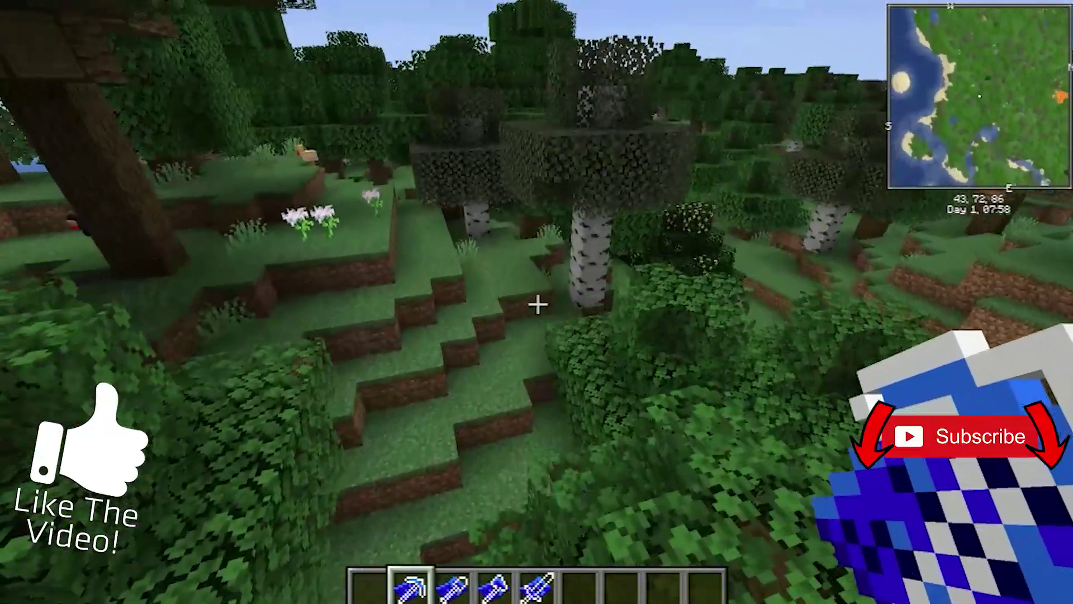
key("w")
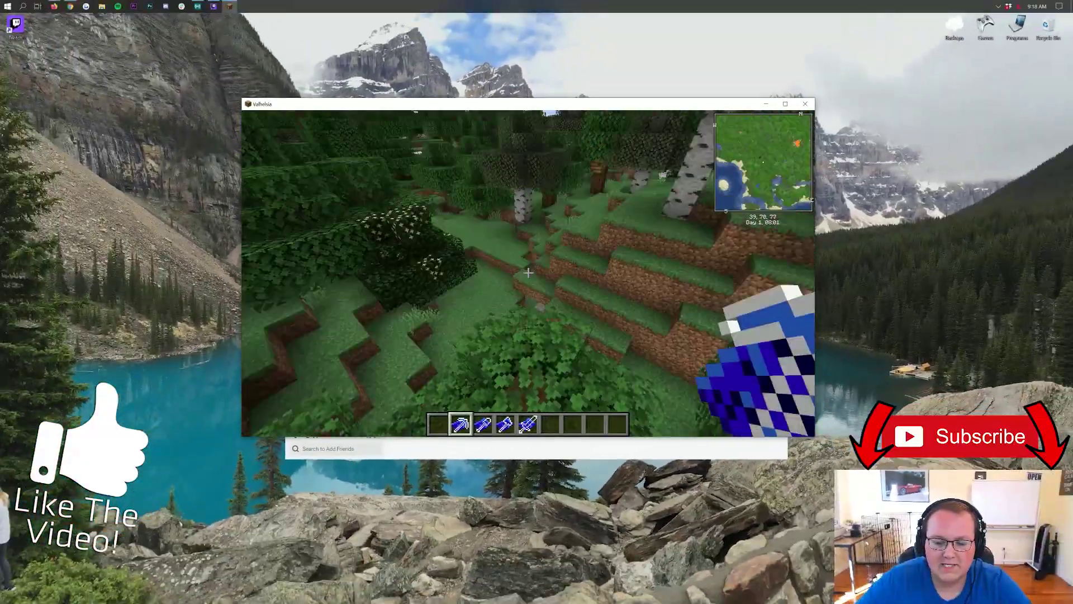